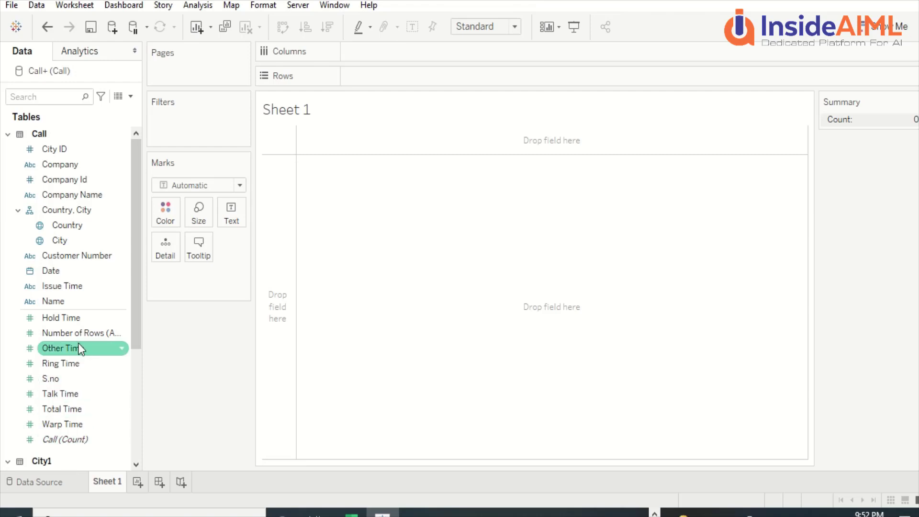
Step: Add the Talk Time measure to the empty worksheet
click(68, 393)
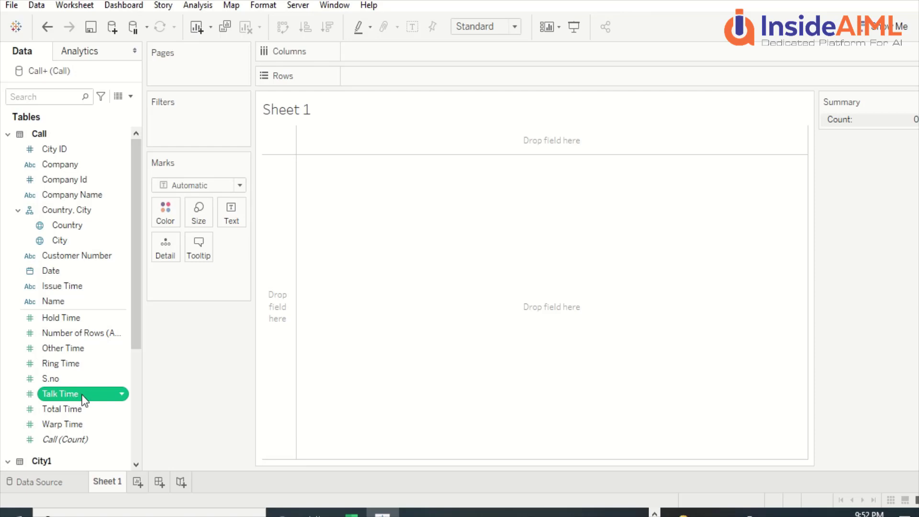
right_click(68, 393)
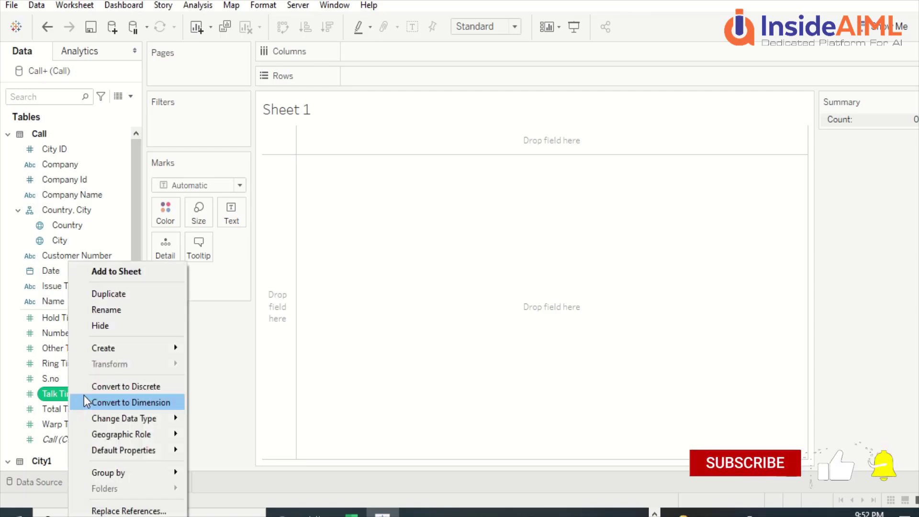
click(131, 276)
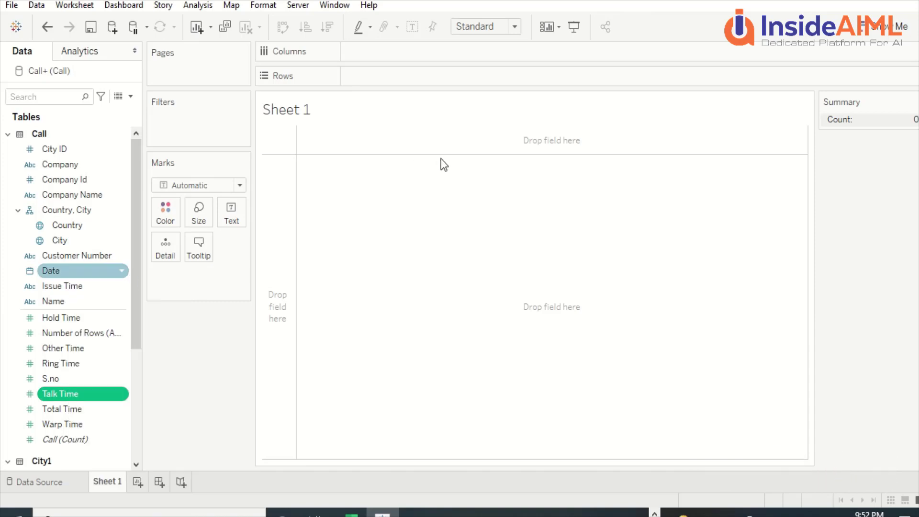
double_click(55, 395)
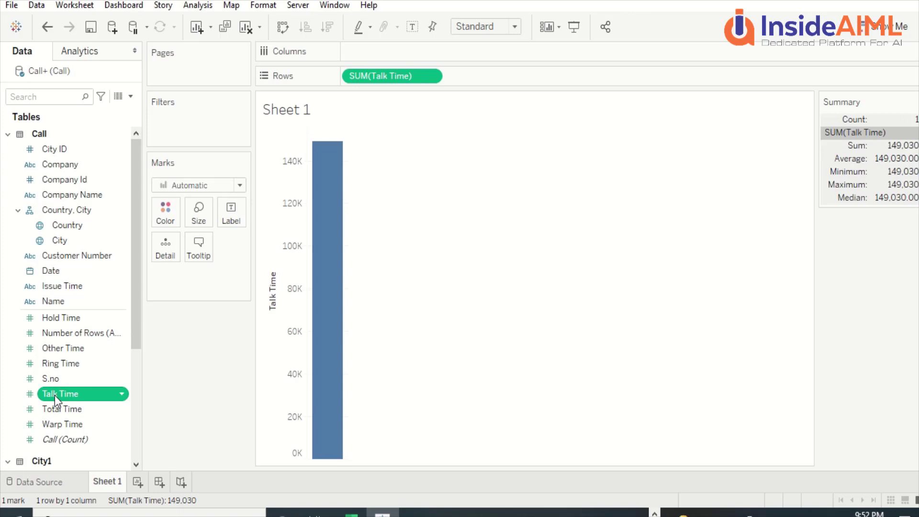
Step: Clear the Talk Time bar chart from the worksheet
click(63, 5)
click(75, 6)
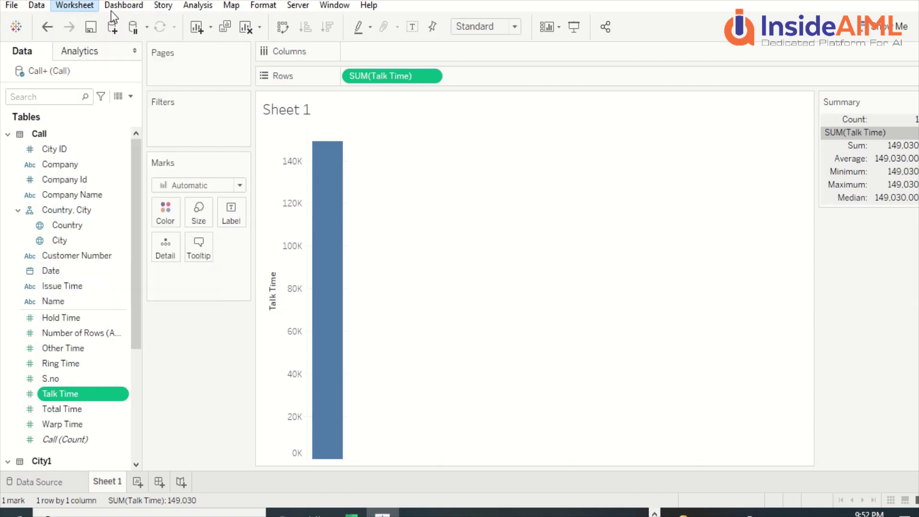
click(123, 6)
click(506, 137)
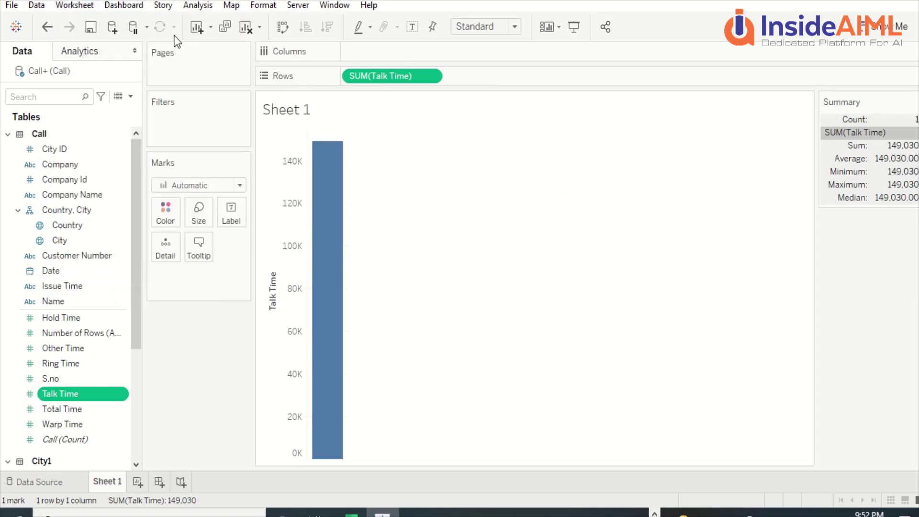
click(248, 29)
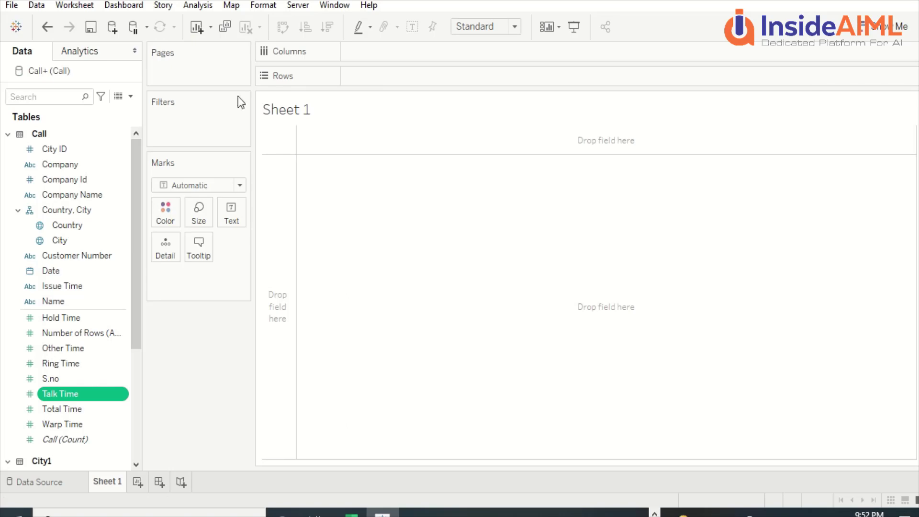
Step: Duplicate the Talk Time field and add the copy to both the rows and the columns
right_click(64, 390)
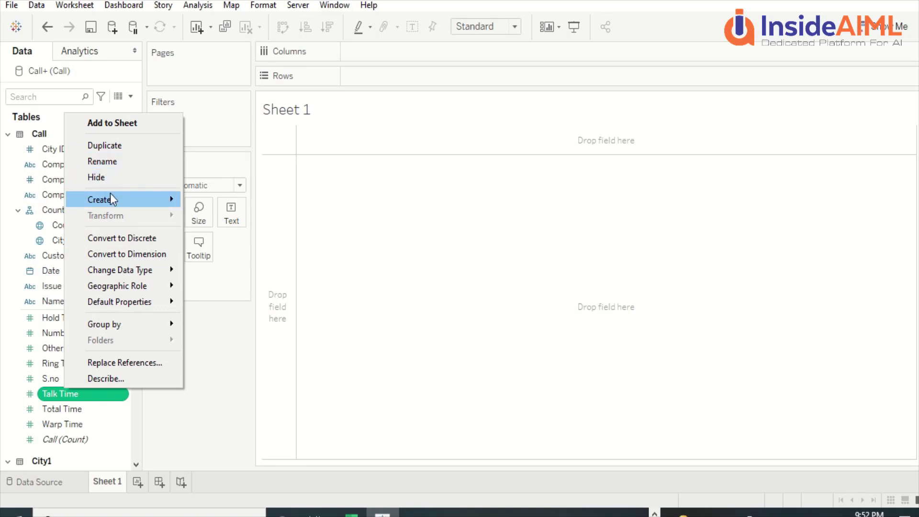
mouse_move(111, 197)
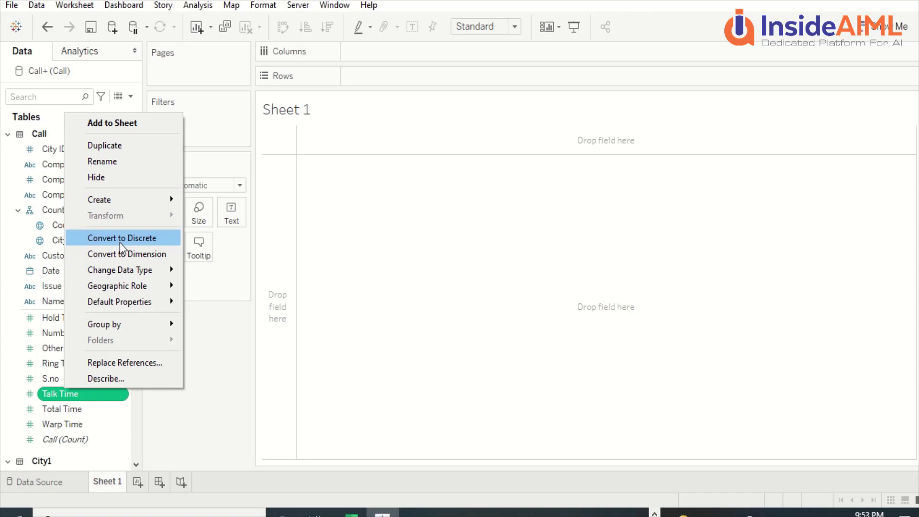
mouse_move(116, 267)
click(106, 147)
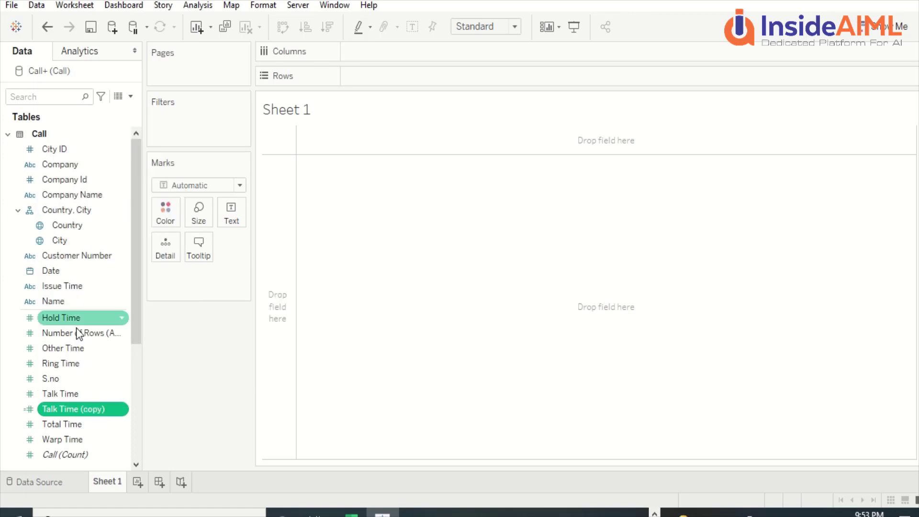
double_click(59, 407)
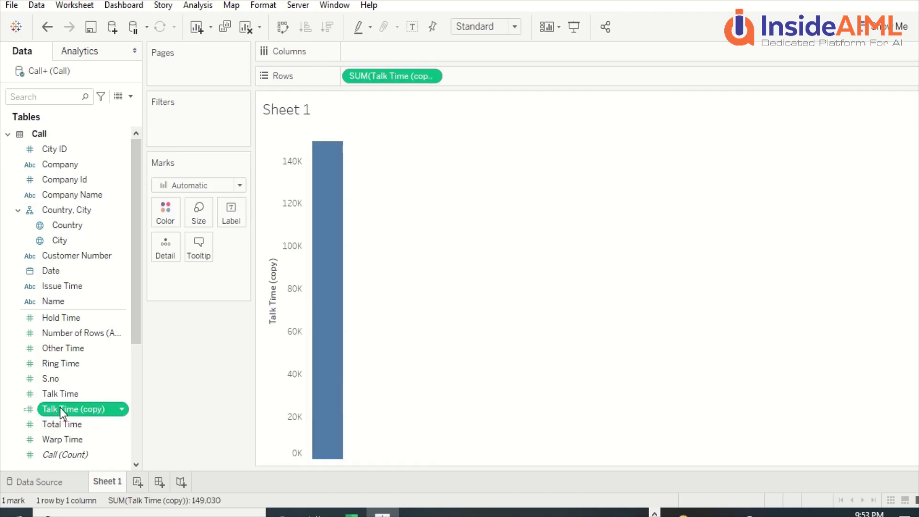
double_click(63, 409)
Step: Rename the copied Talk Time field as Time Talk As Dim
right_click(63, 409)
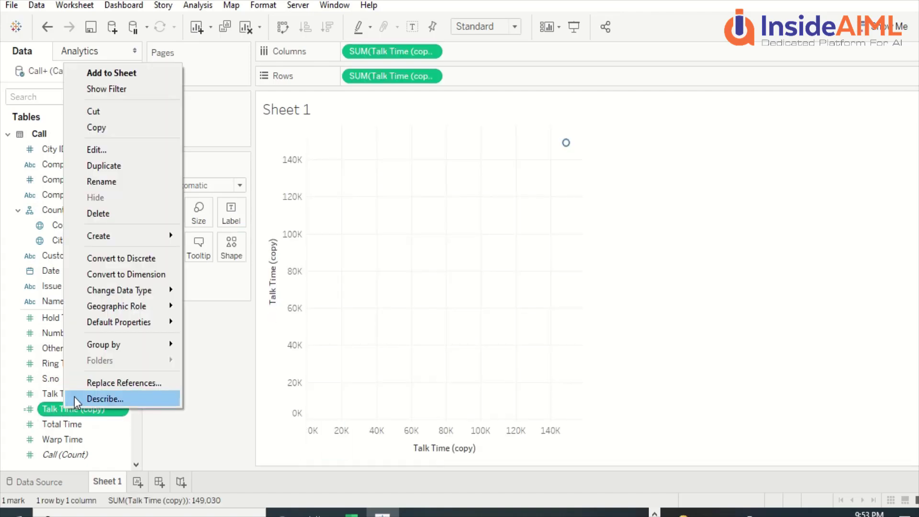
click(114, 183)
key(BackSpace)
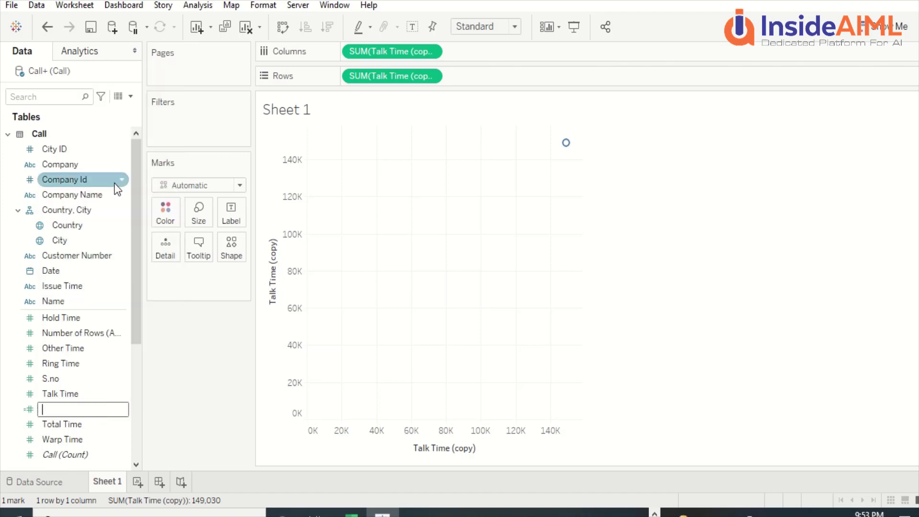
text(Time Talk As Dim)
key(Return)
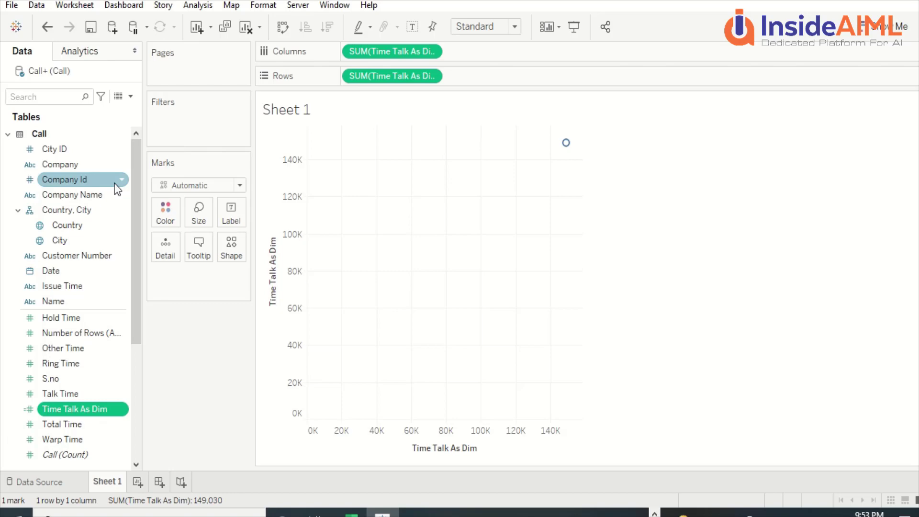
Step: Convert the original Talk Time field to discrete and add it to the scatter view as a shape mark
right_click(63, 410)
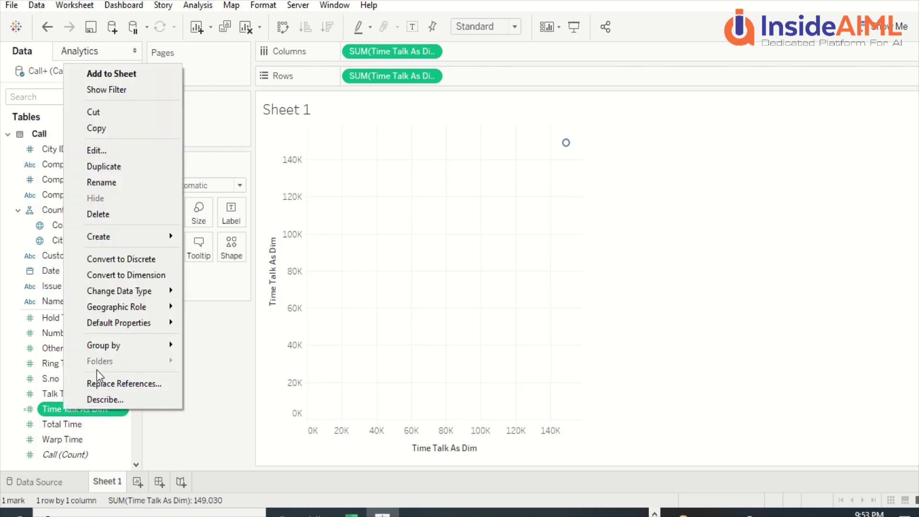
mouse_move(115, 290)
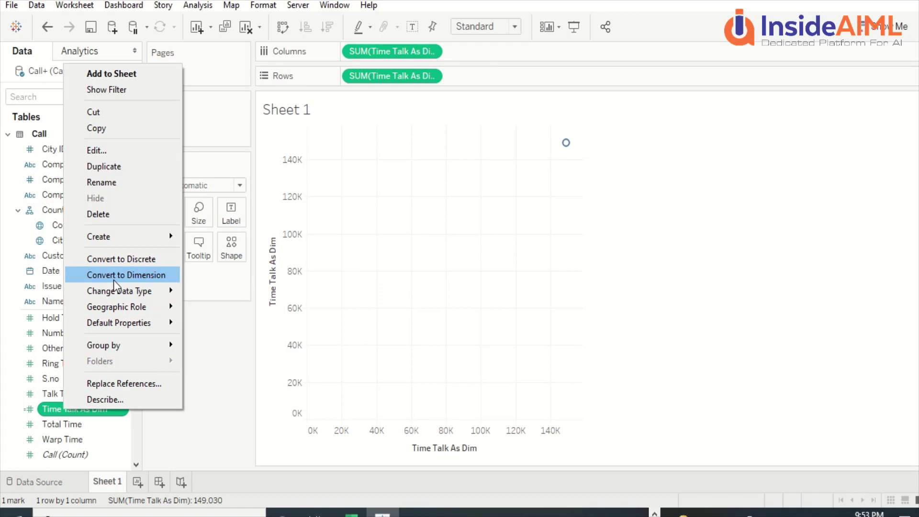
right_click(54, 395)
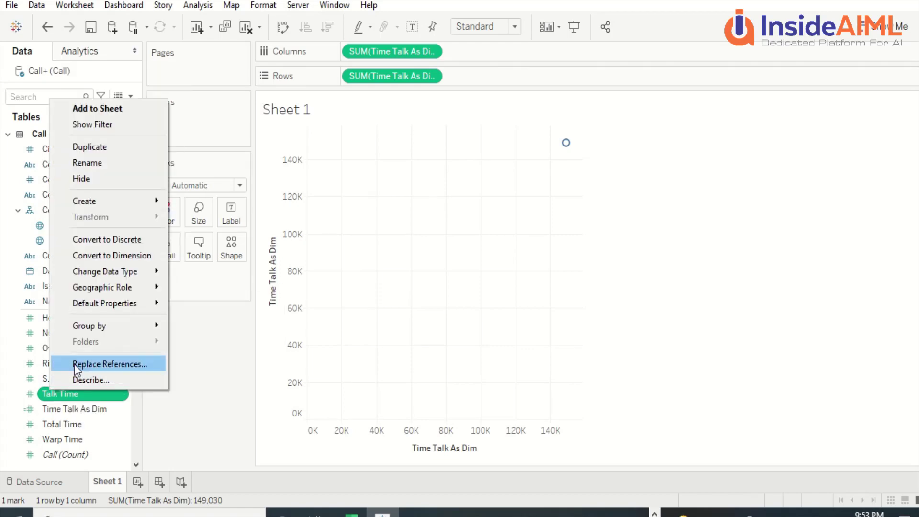
click(98, 239)
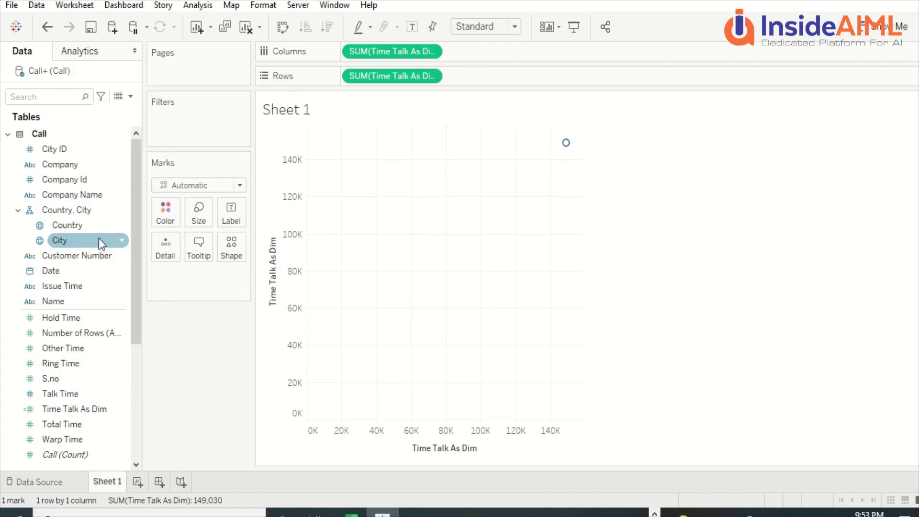
right_click(86, 393)
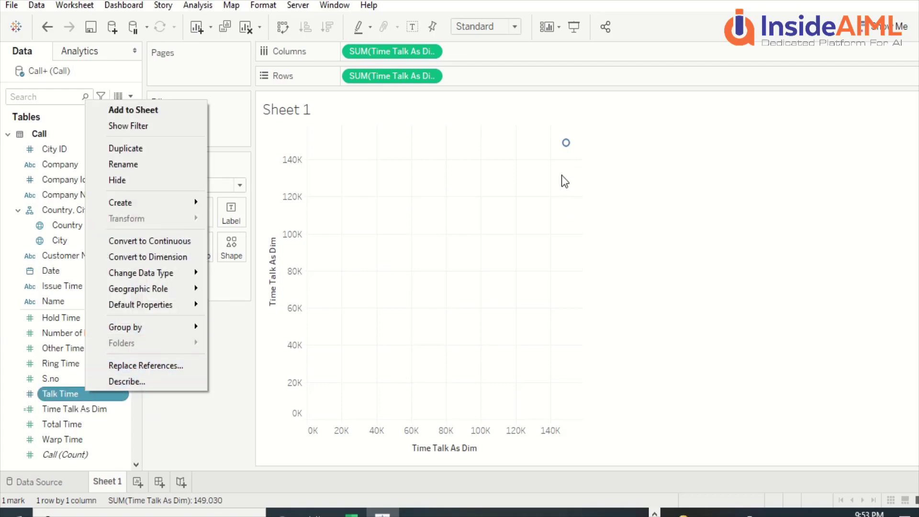
drag(64, 394, 436, 297)
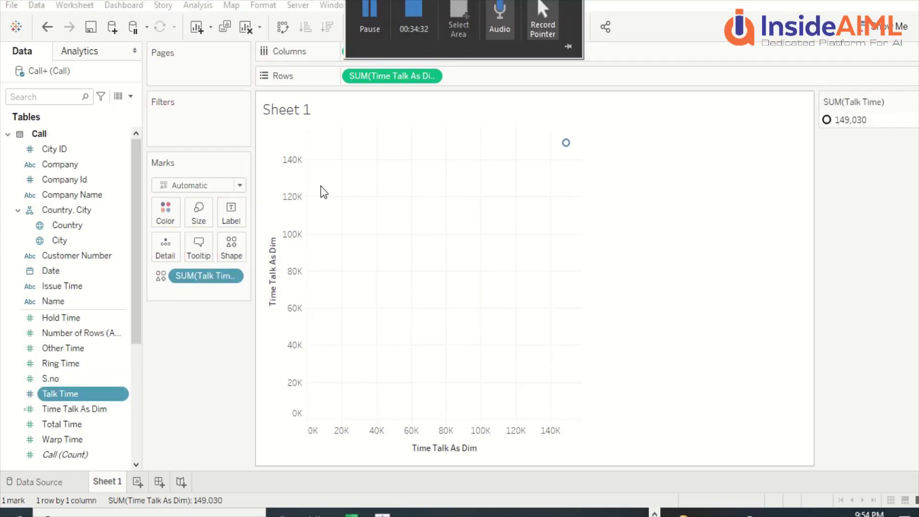
Step: Convert the Time Talk As Dim field to a dimension and clear the worksheet
right_click(97, 407)
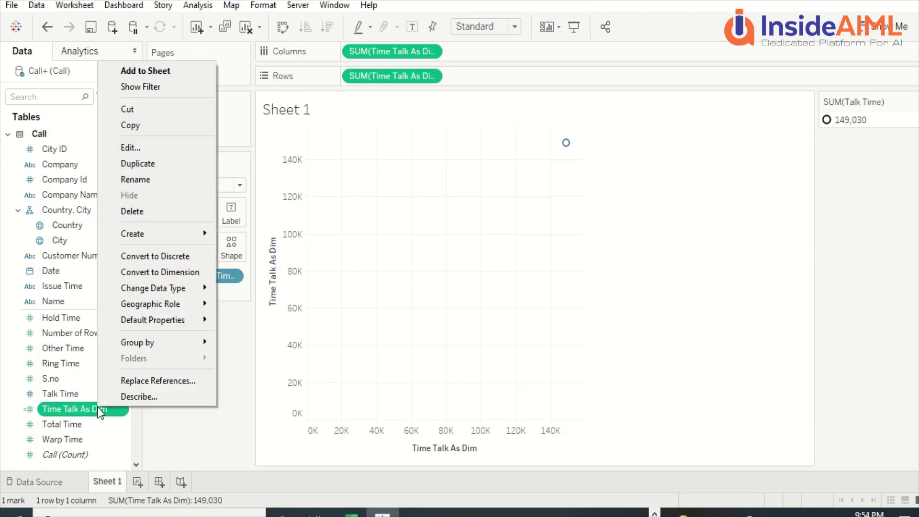
click(153, 273)
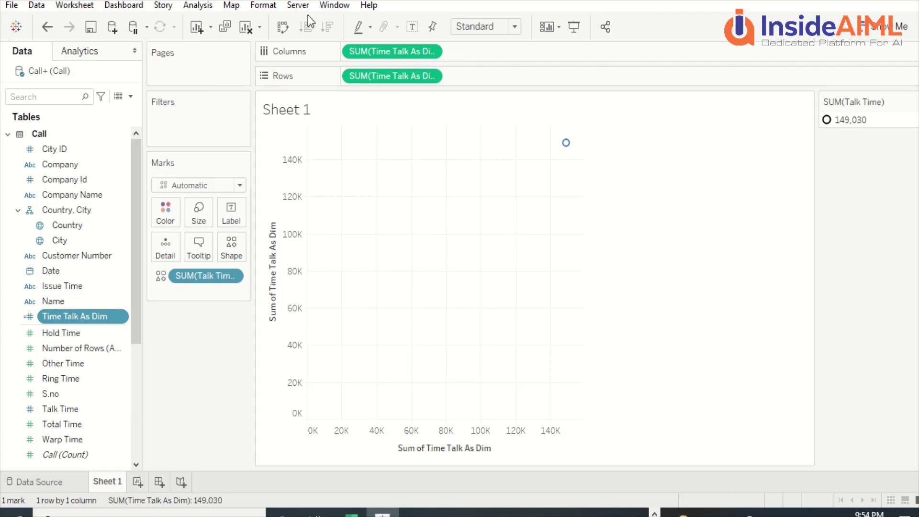
click(246, 28)
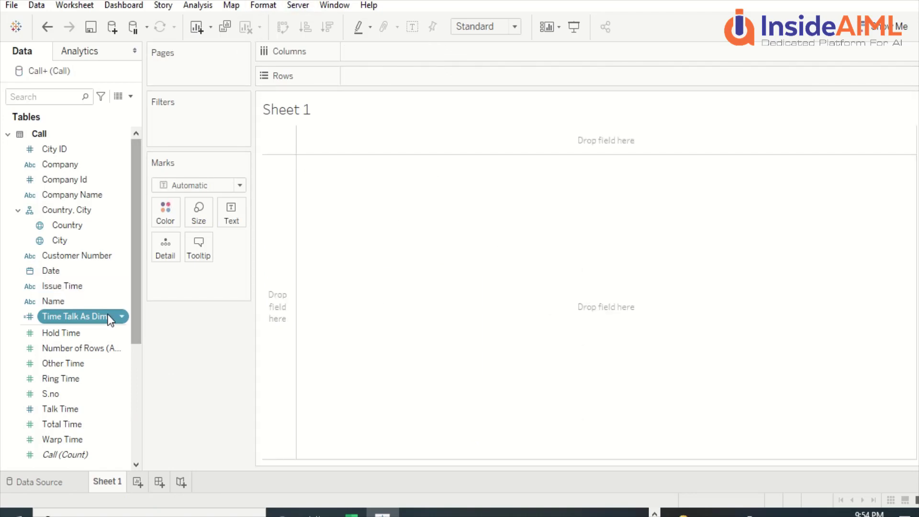
Step: Add the Time Talk As Dim dimension to the rows of the empty worksheet and browse its values
drag(123, 316, 326, 191)
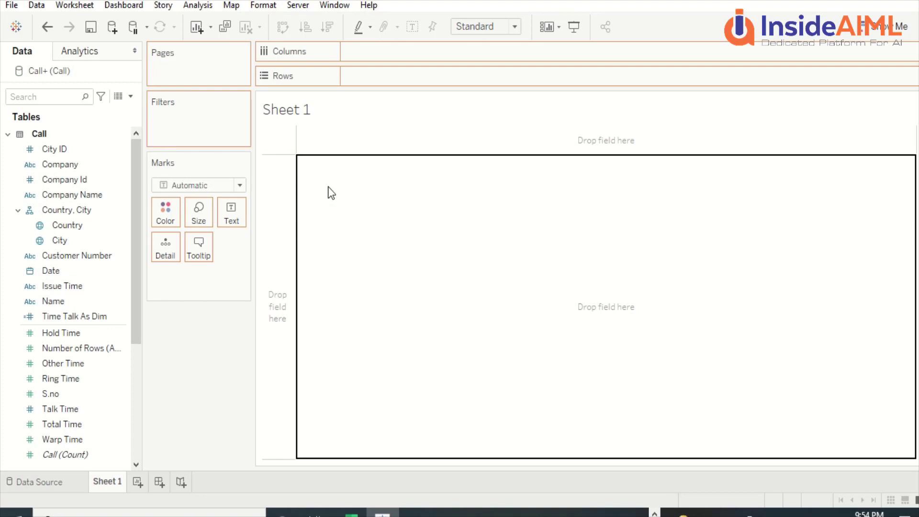
scroll(290, 264, down, 1)
scroll(290, 264, down, 20)
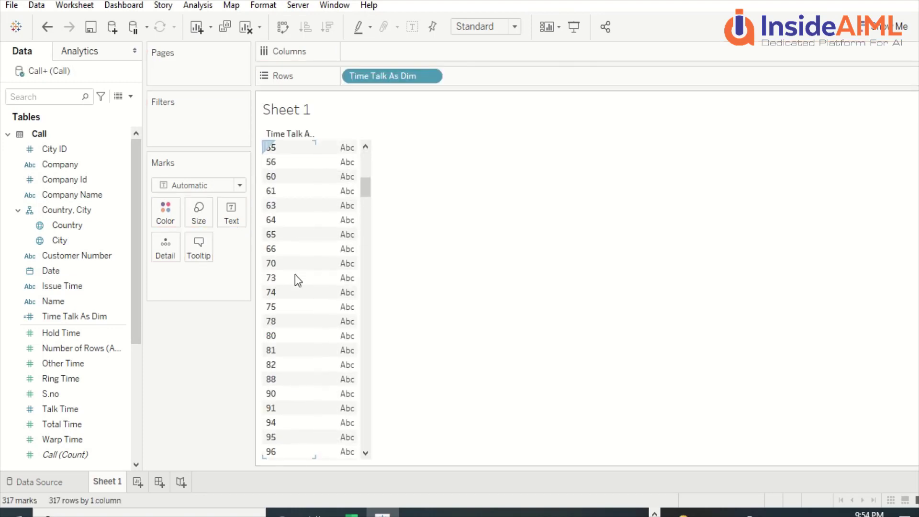
scroll(299, 278, down, 6)
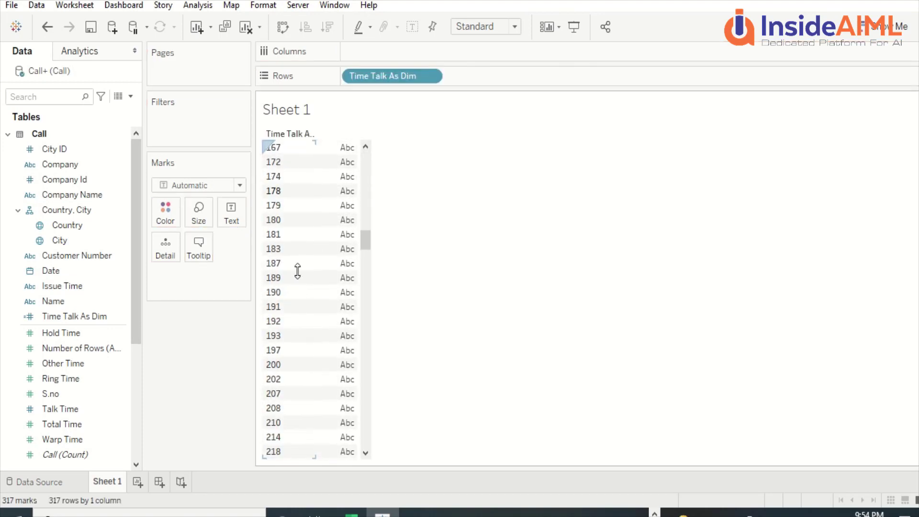
scroll(298, 263, up, 6)
scroll(301, 260, up, 3)
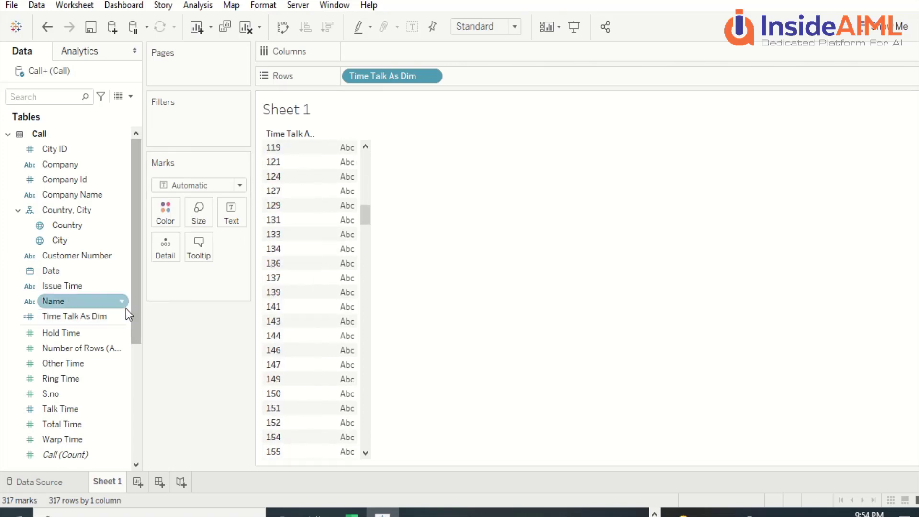
Step: Clear the list of Time Talk As Dim values from the worksheet
scroll(125, 308, down, 2)
scroll(125, 306, down, 2)
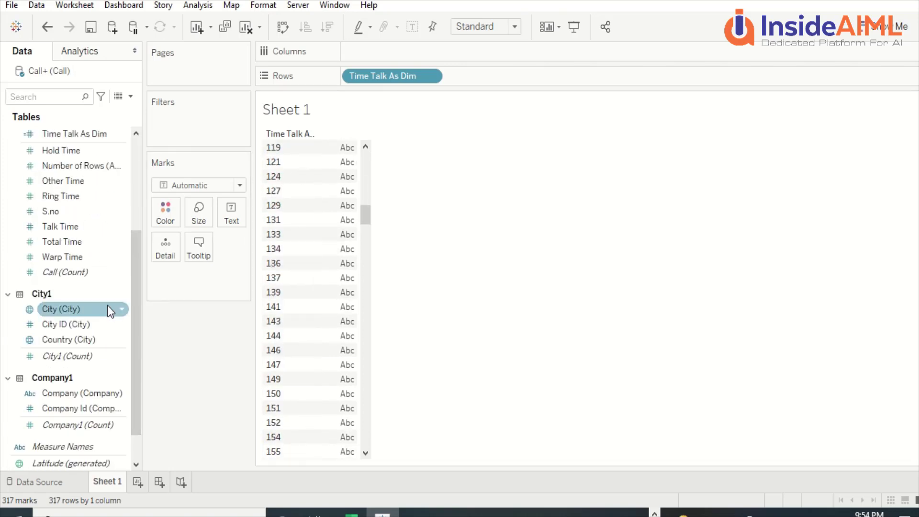
scroll(124, 310, up, 4)
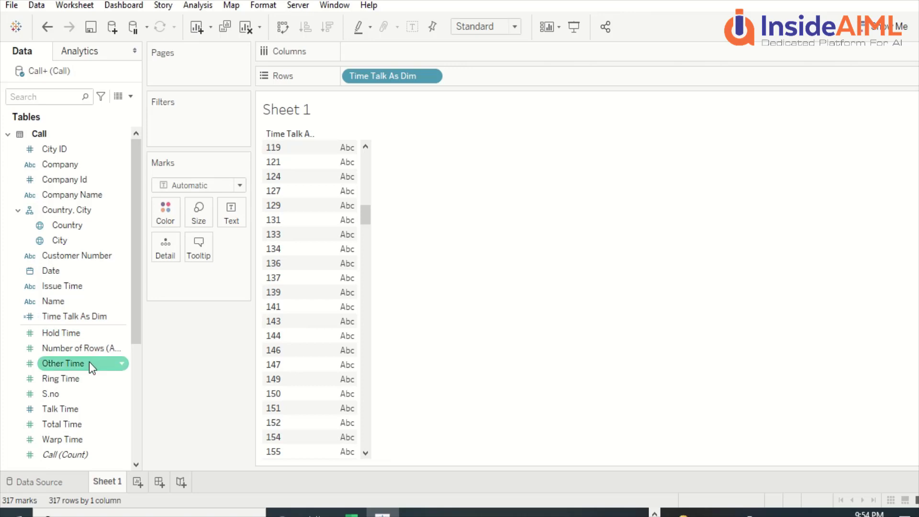
click(246, 27)
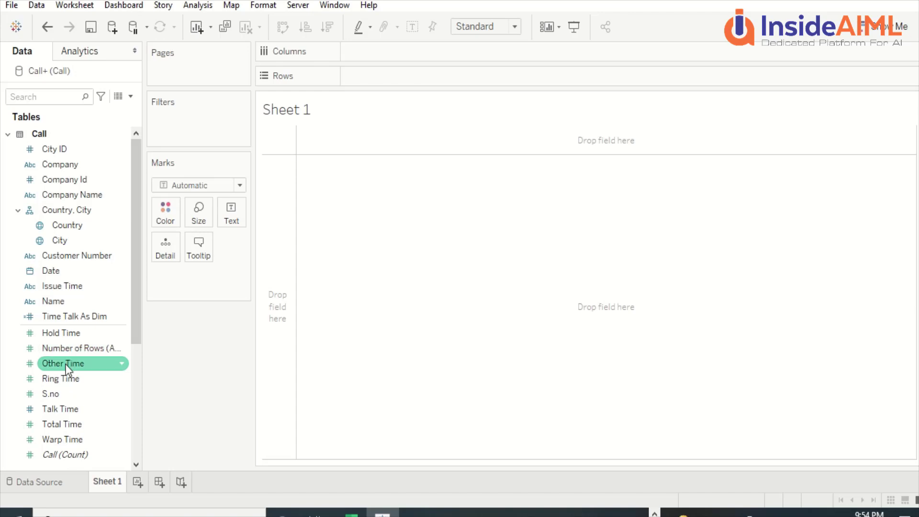
Step: Examine the Talk Time field's data type, geographic role, default property and grouping options
right_click(61, 410)
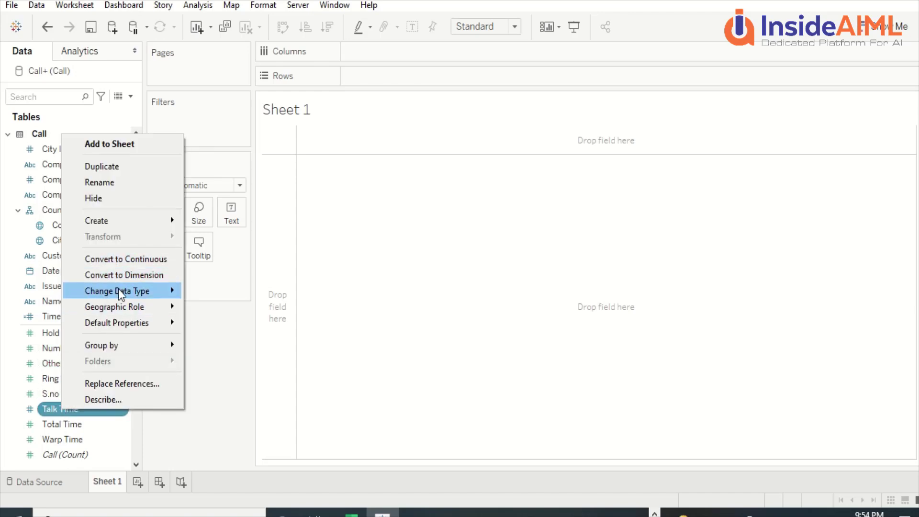
mouse_move(119, 291)
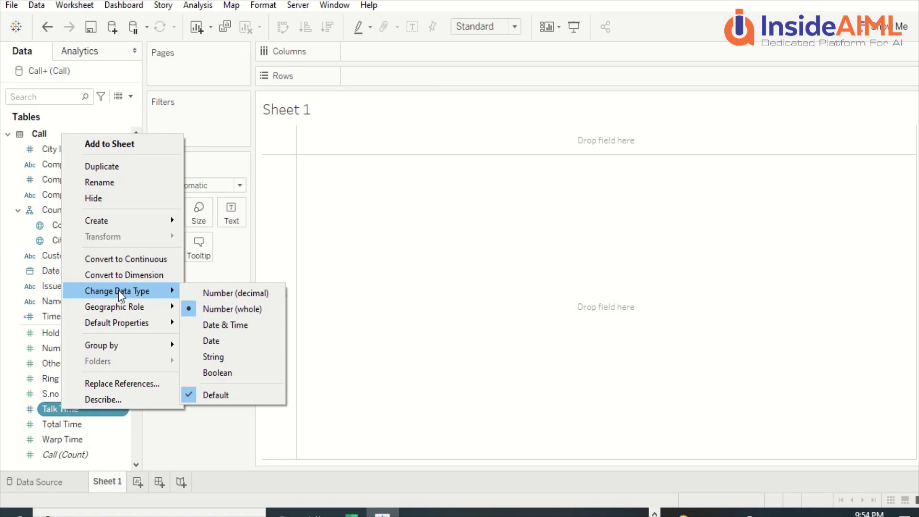
mouse_move(123, 309)
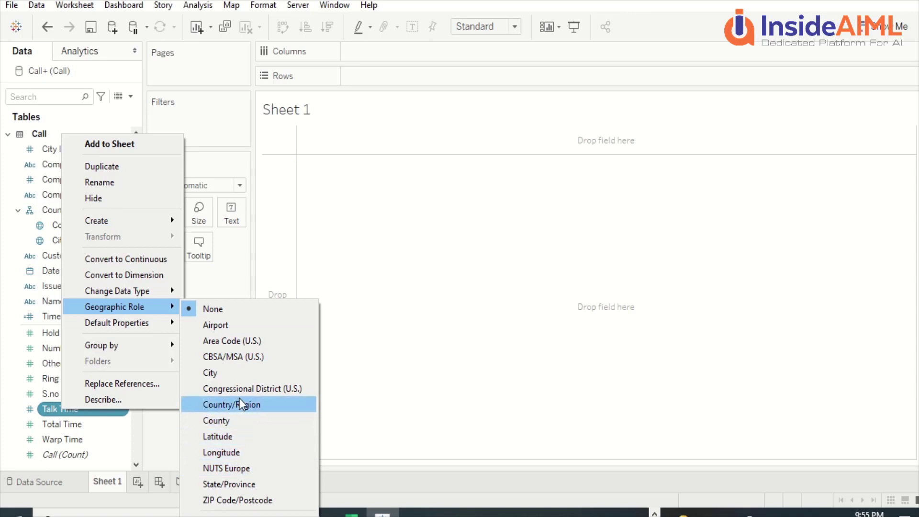
mouse_move(147, 323)
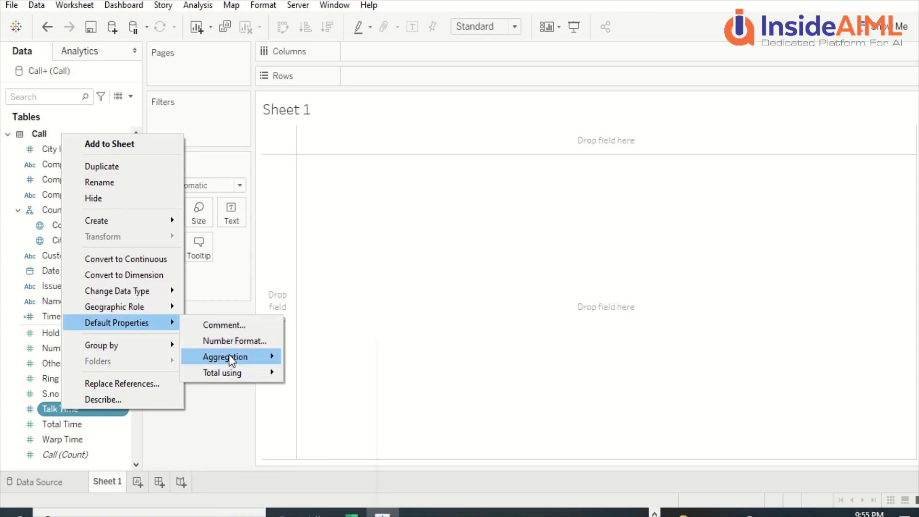
mouse_move(231, 360)
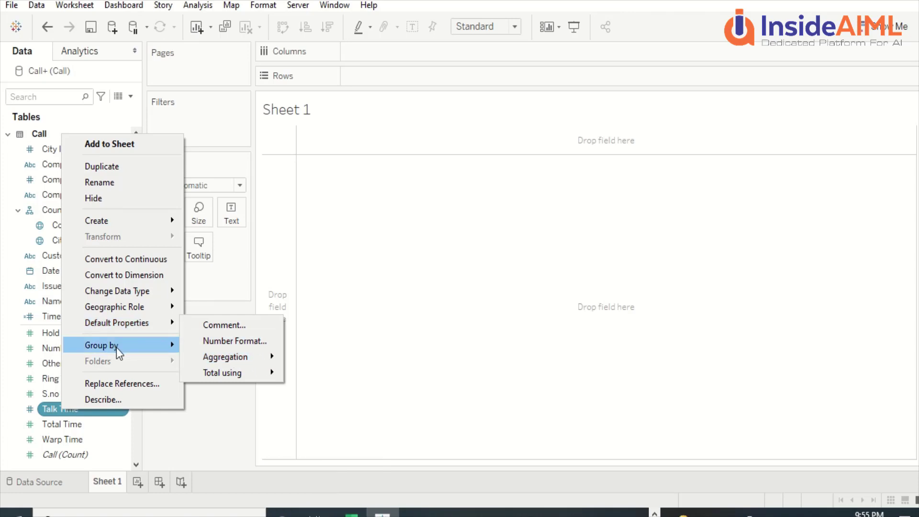
mouse_move(121, 353)
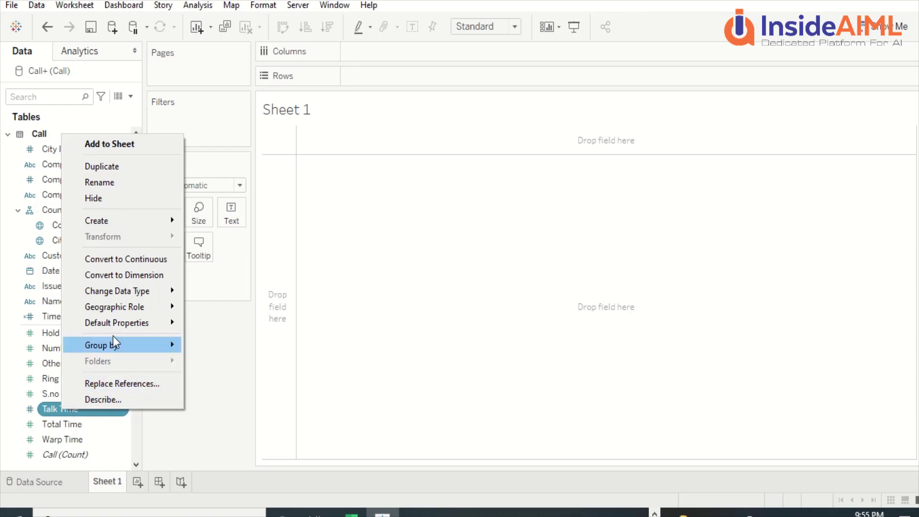
Step: Start a calculated field based on Talk Time and name it Total Time 1
mouse_move(133, 220)
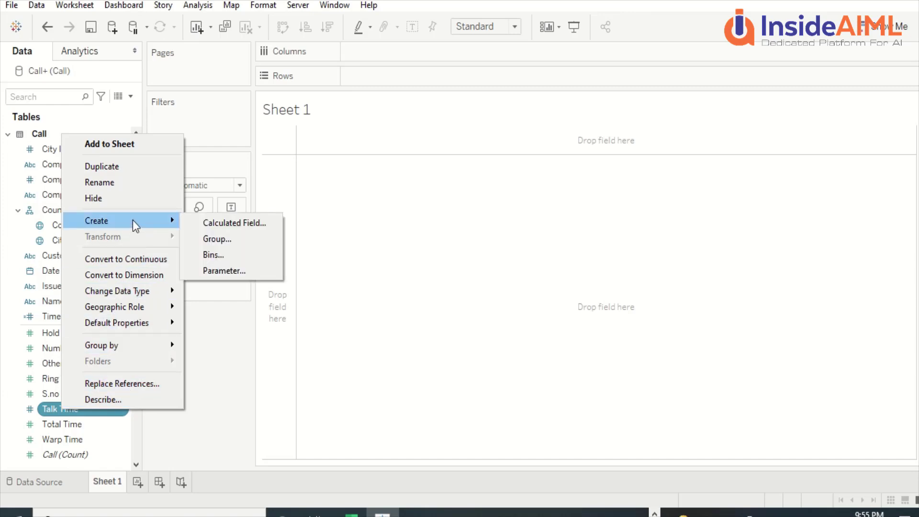
click(219, 227)
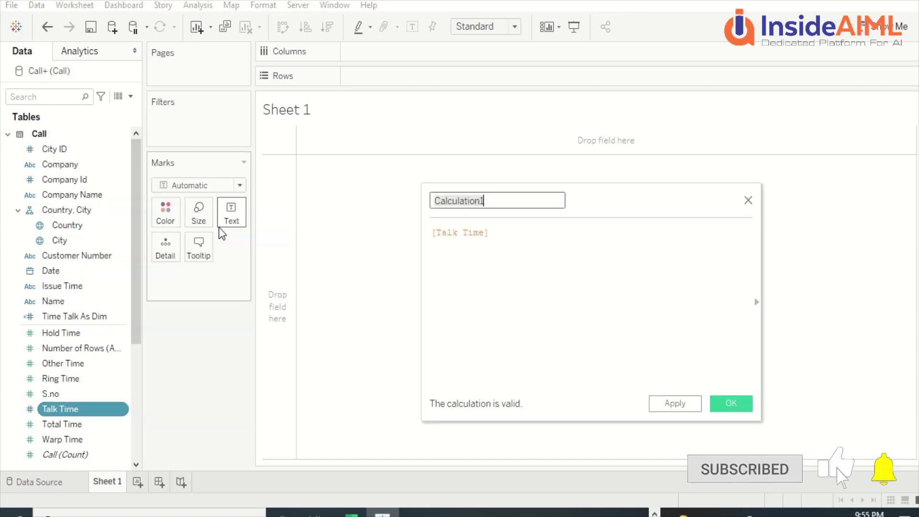
click(507, 202)
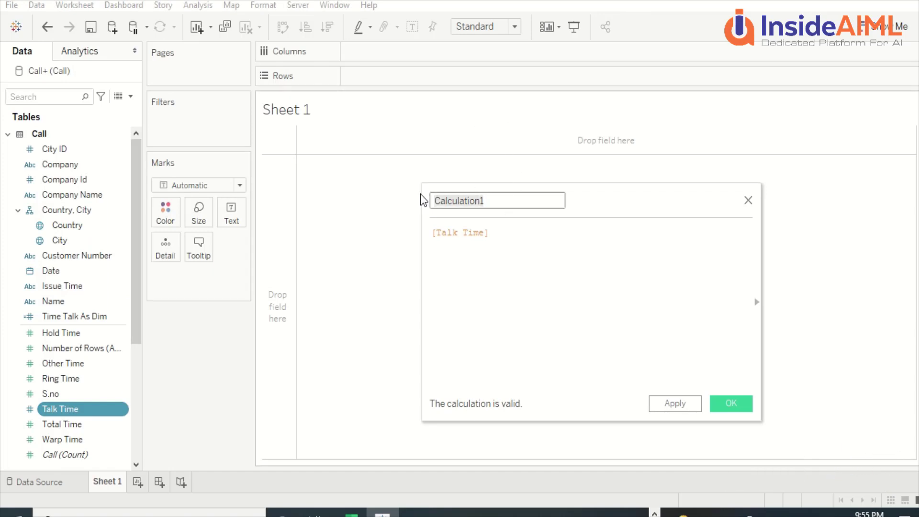
text(Total)
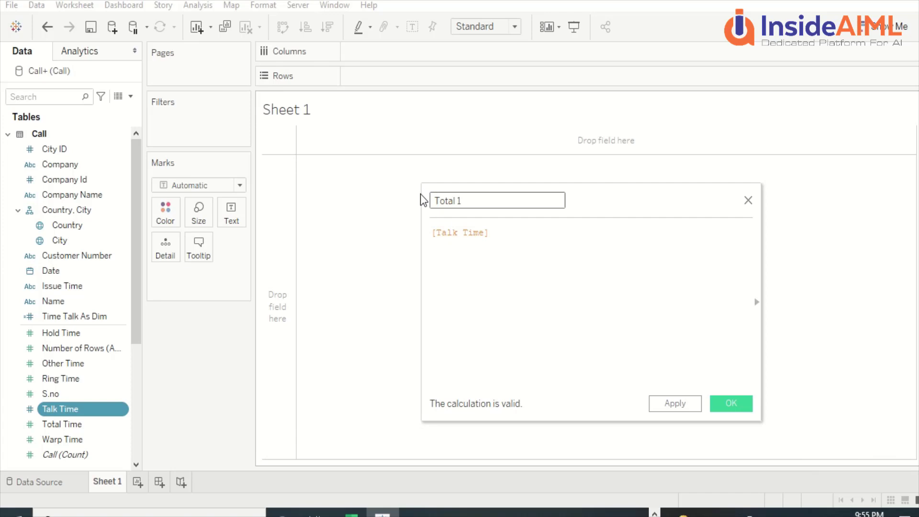
text( Time)
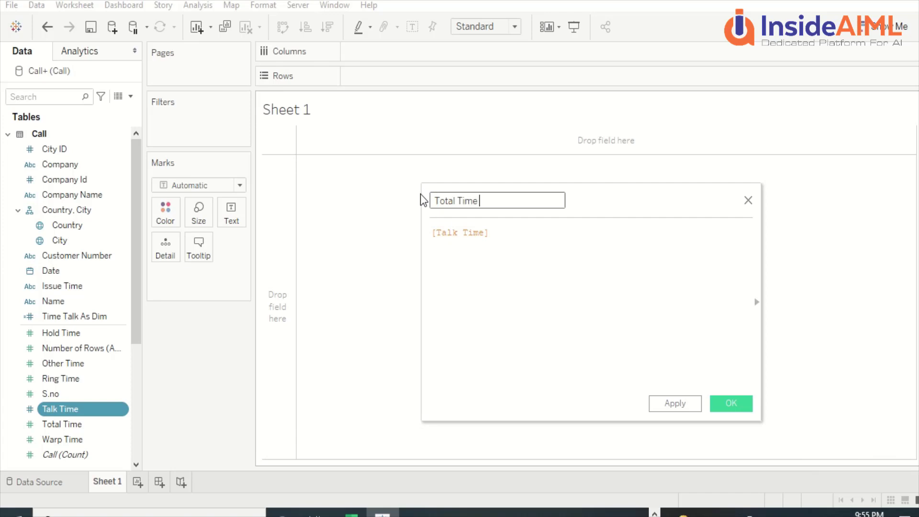
text( 1)
Step: Complete the Total Time 1 formula as [Talk Time] +[Ring Time]+[Hold Time]+[Warp Time] and save the calculated field
click(556, 235)
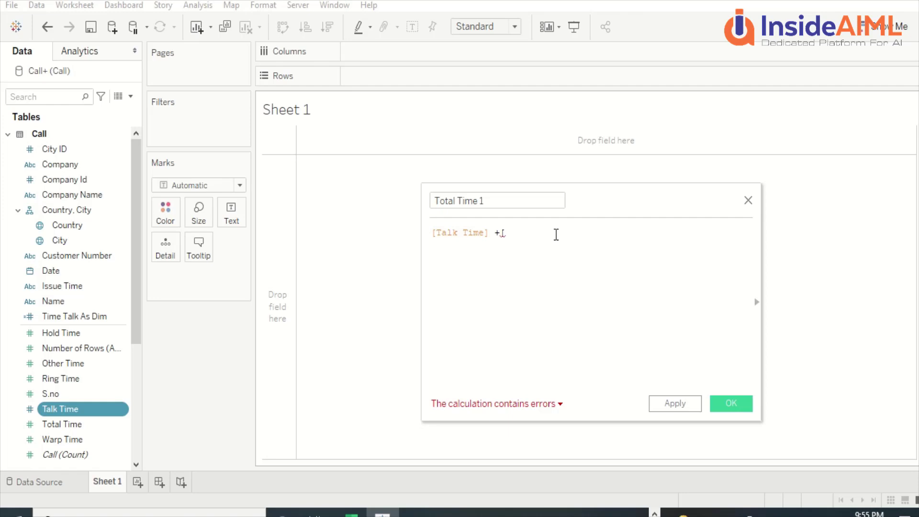
text(R)
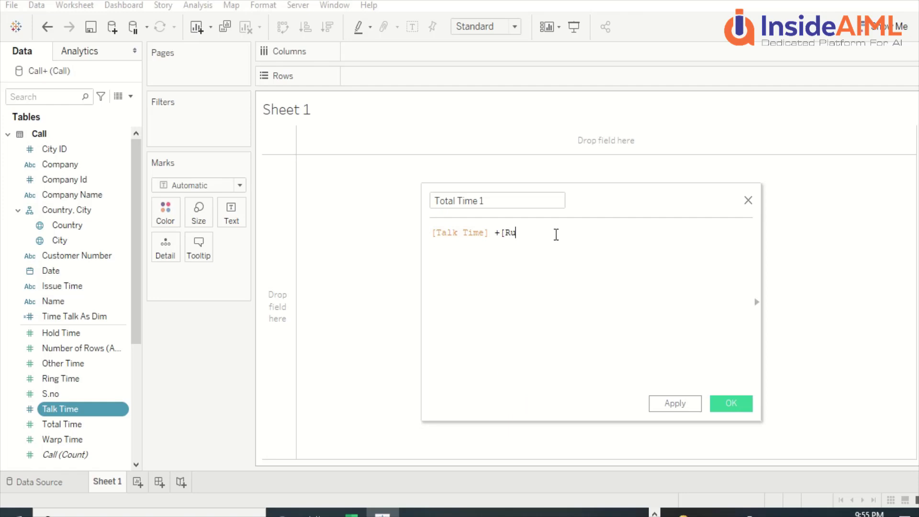
key(Return)
text(+[h)
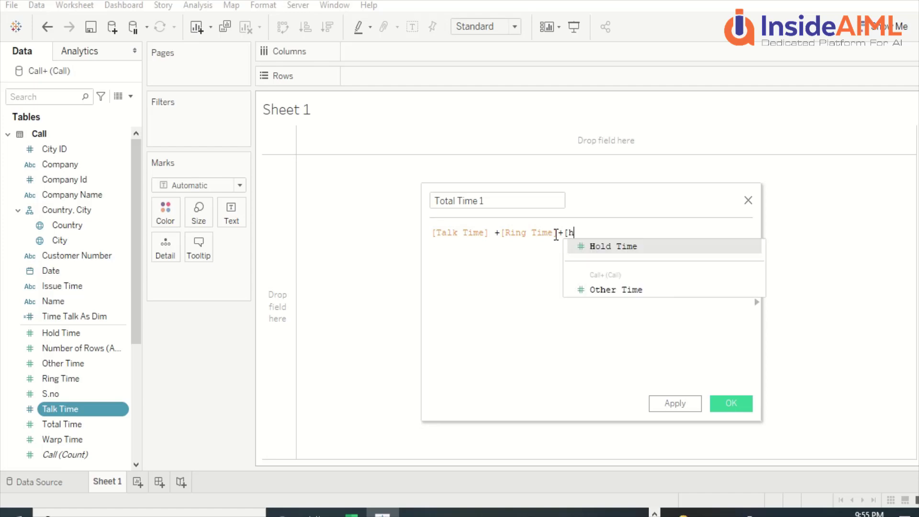
key(Return)
text(+)
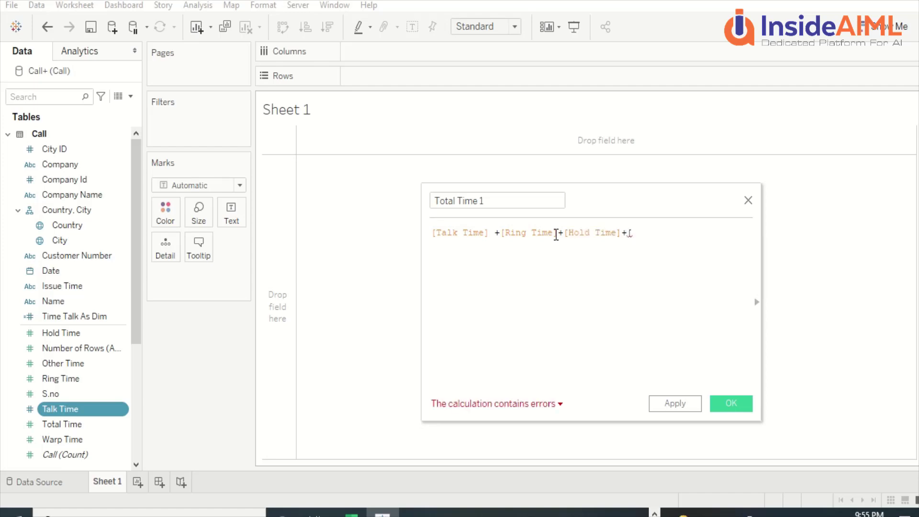
text([wa)
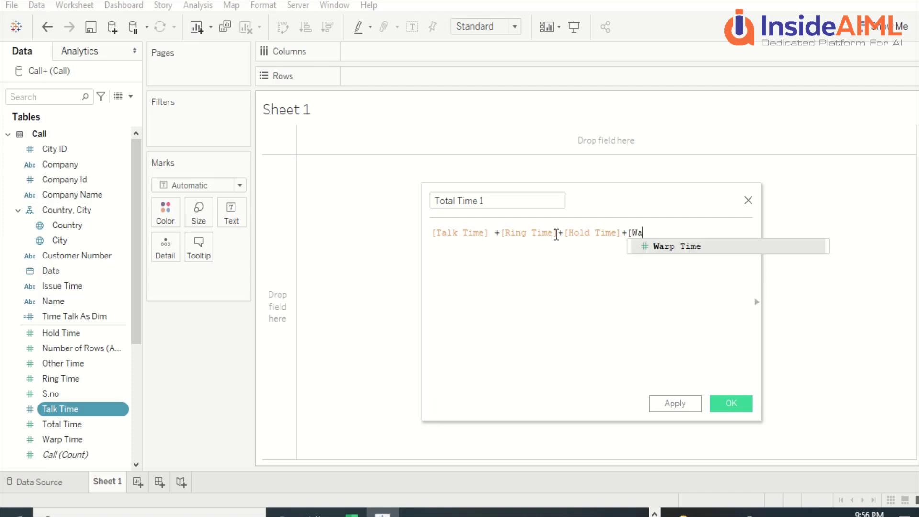
key(Return)
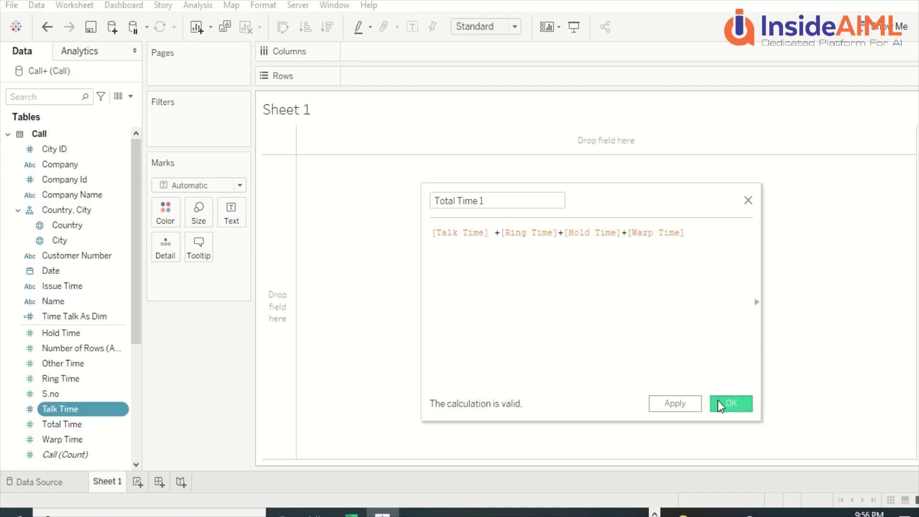
click(718, 402)
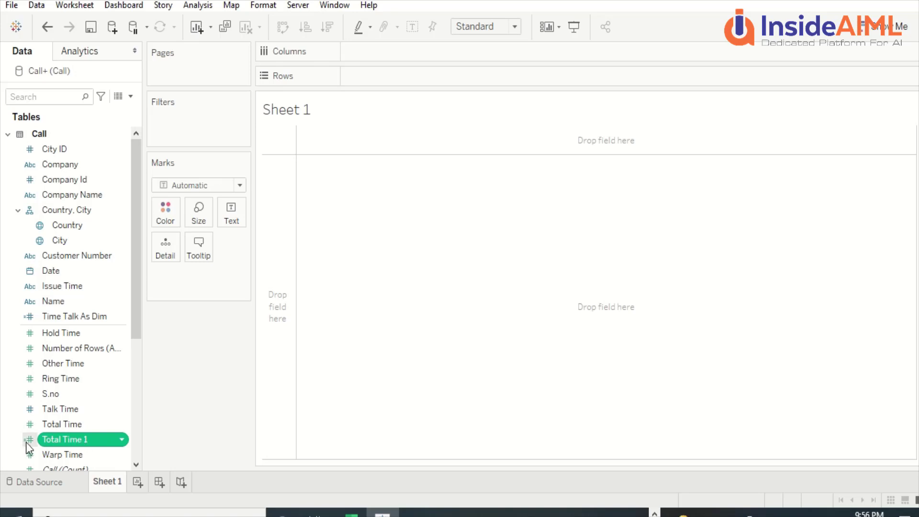
Step: Duplicate the Total Time 1 field, and open the original's calculation for review before closing it
right_click(56, 437)
click(86, 191)
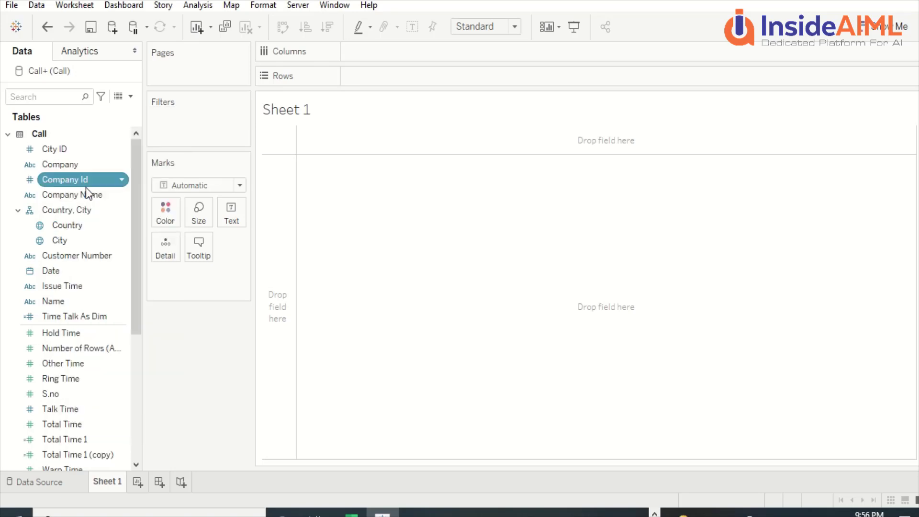
right_click(68, 442)
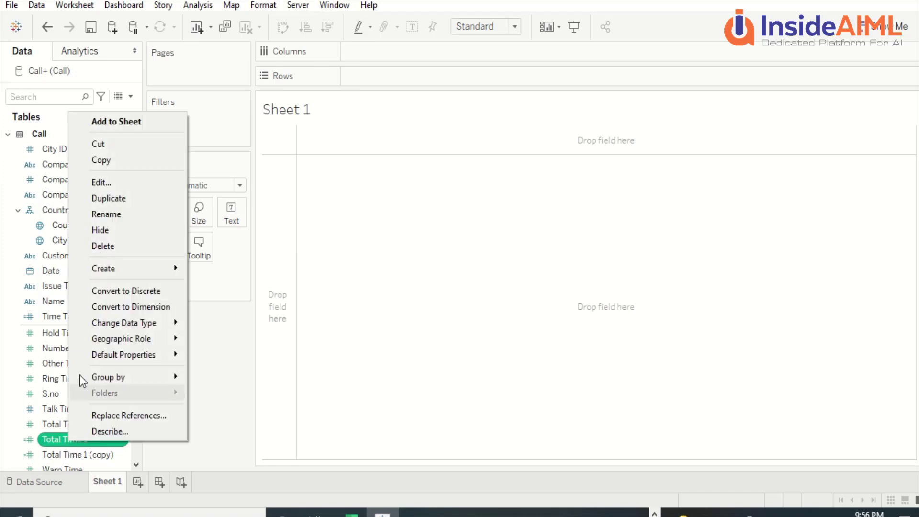
click(114, 185)
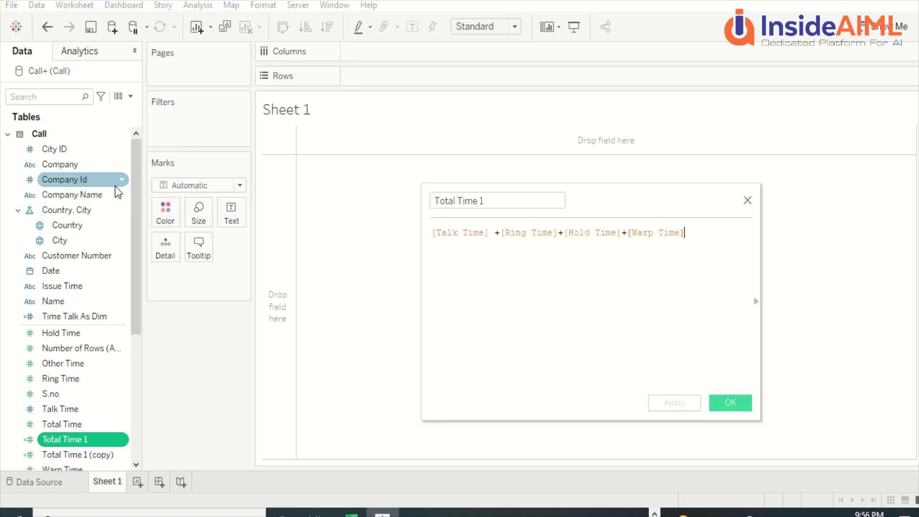
click(747, 200)
Step: Delete the Total Time 1 (copy) field from the Call table
right_click(95, 452)
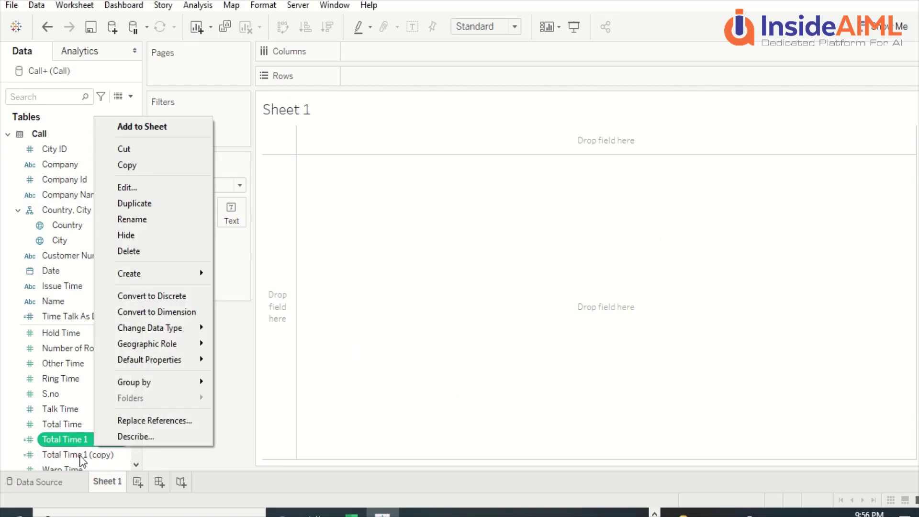
right_click(79, 455)
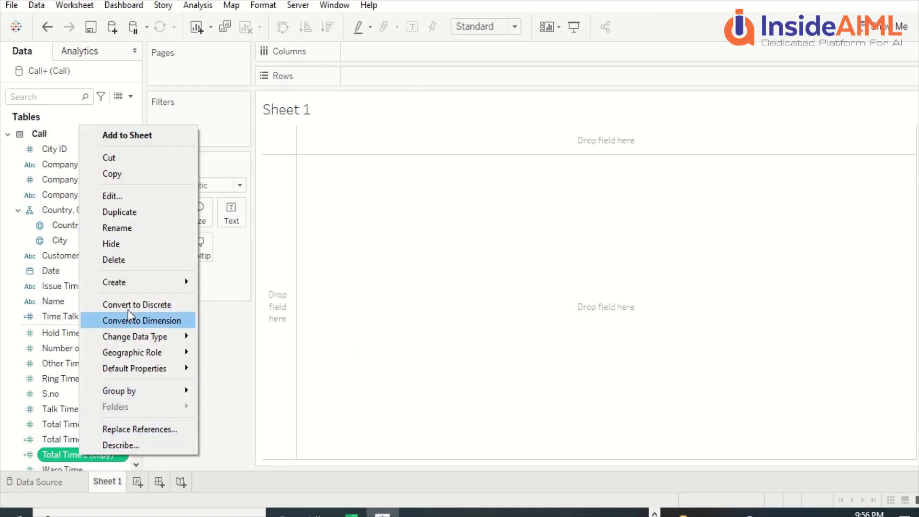
click(114, 259)
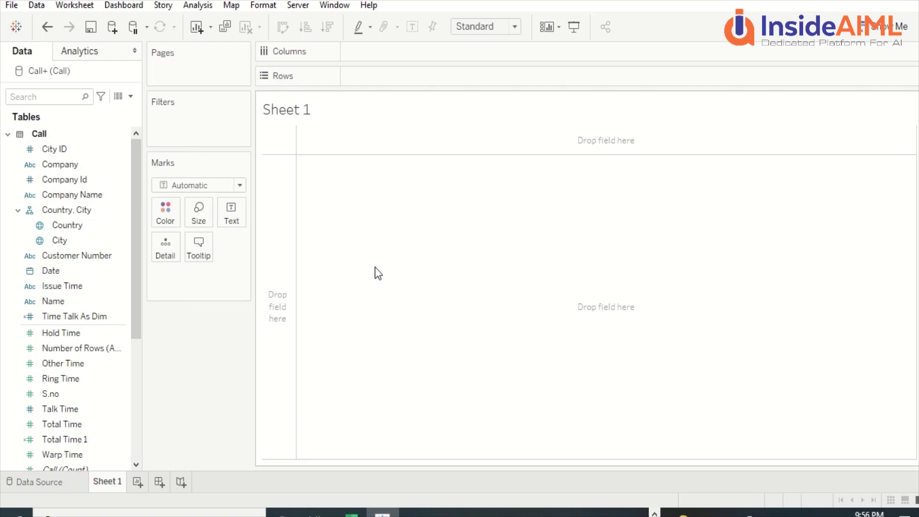
Step: Save the workbook as Class 2 in the Class 2 folder under InsideAIML > Tableau
key(ctrl+s)
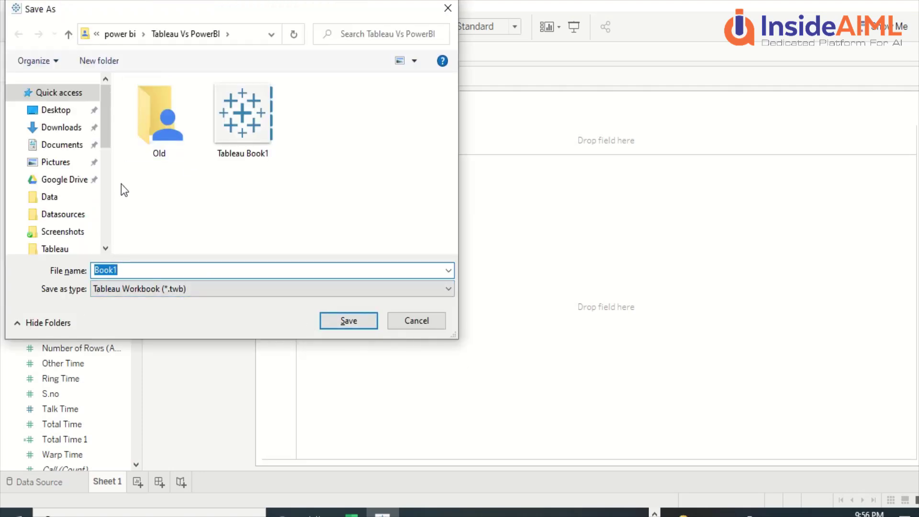
click(67, 199)
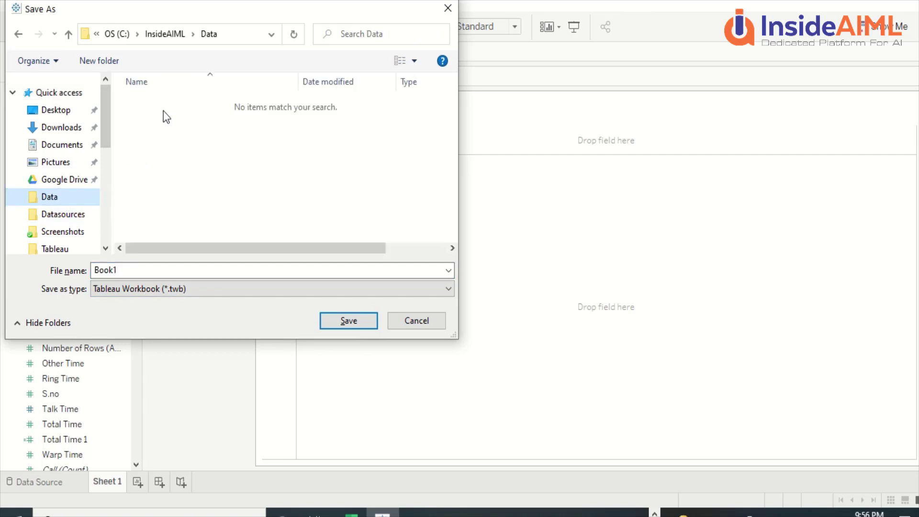
click(162, 43)
double_click(420, 131)
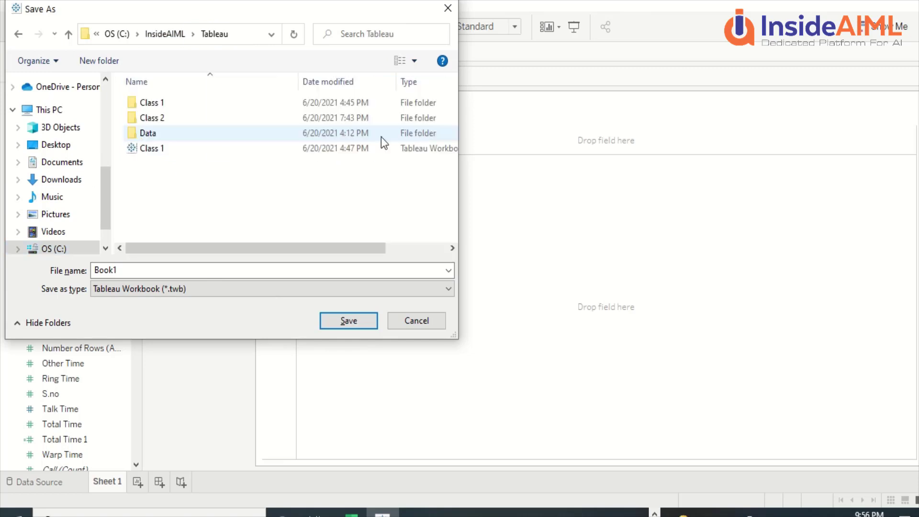
double_click(161, 123)
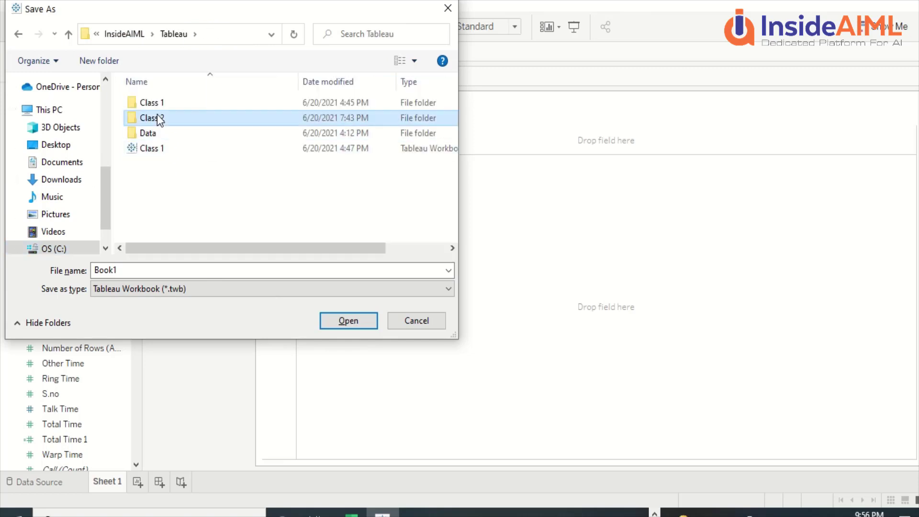
double_click(152, 272)
text(Class)
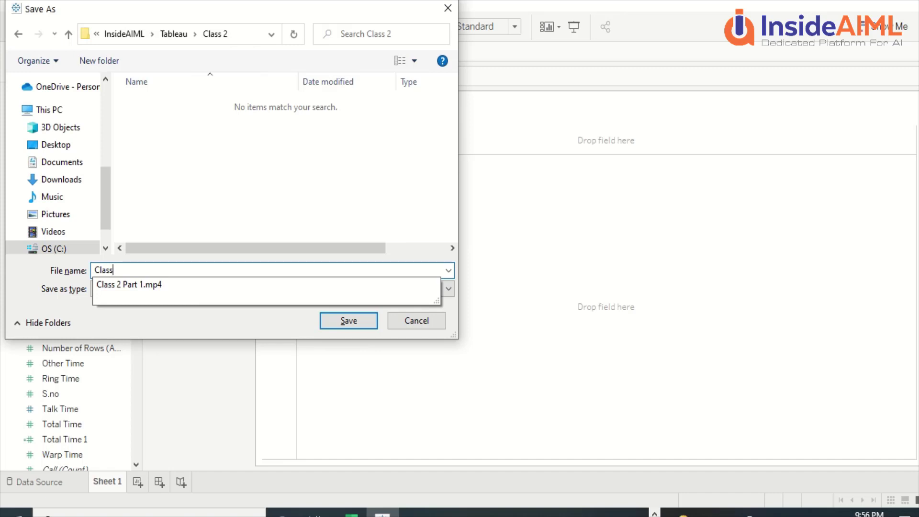
text( 2)
key(Return)
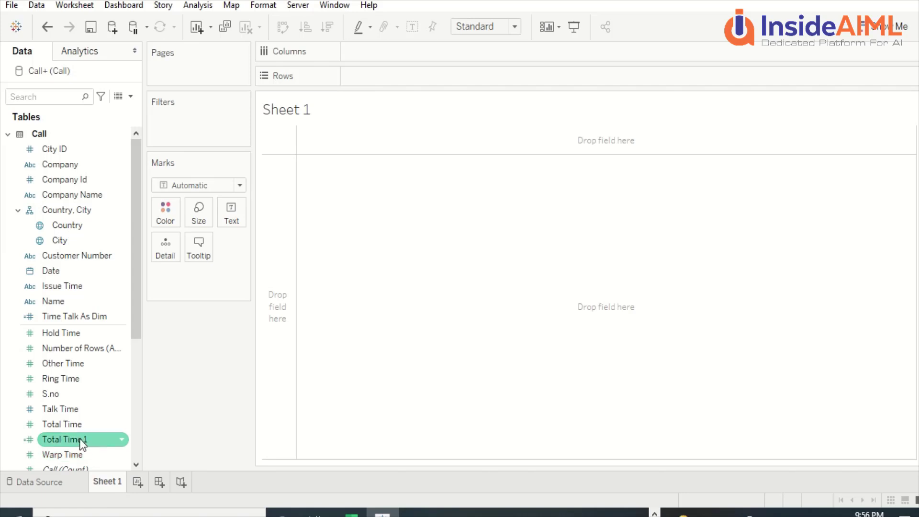
Step: Create a calculated field from the Talk Time measure and name it % Total Time
right_click(72, 411)
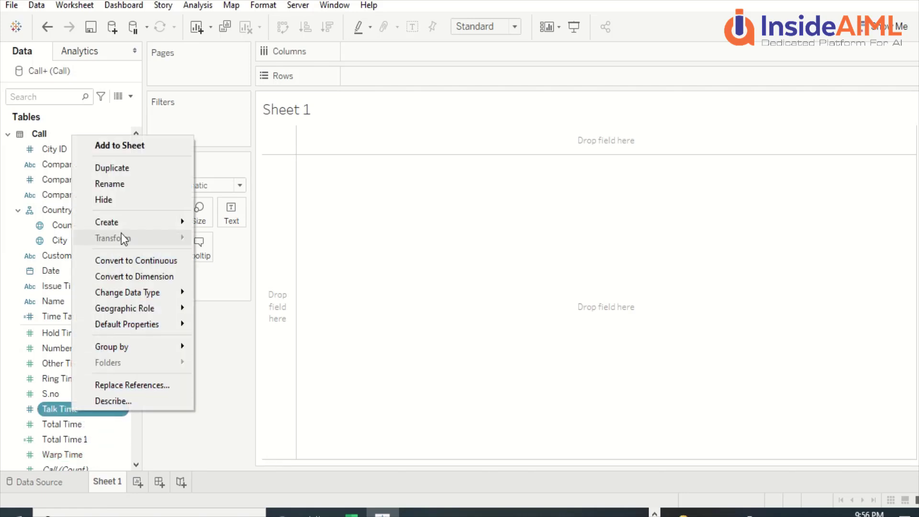
mouse_move(127, 221)
click(242, 225)
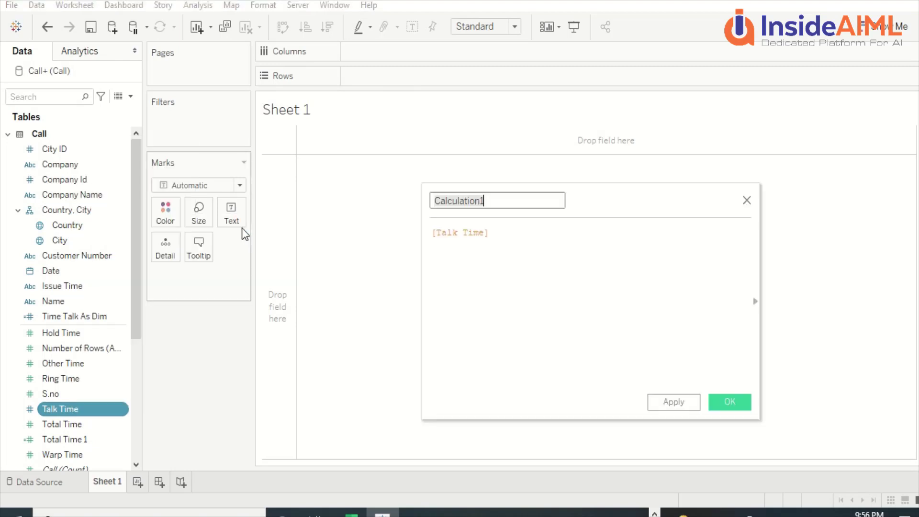
drag(498, 200, 427, 199)
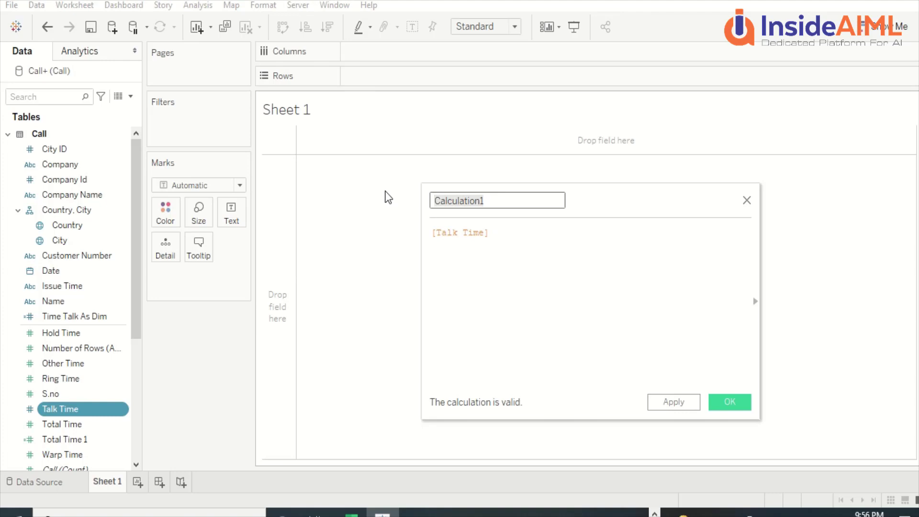
text(% Tota)
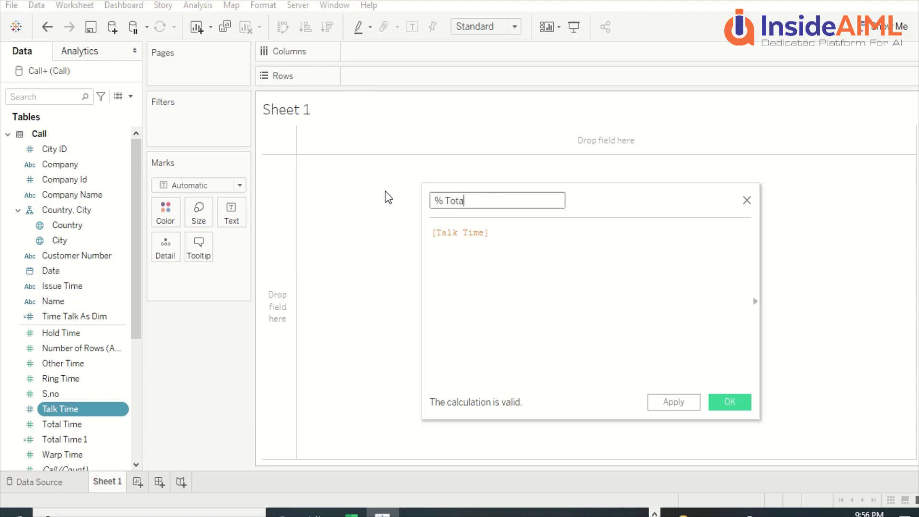
text(l Time)
Step: Wrap [Talk Time] in the Sum function and add a division operator after it in the formula
click(436, 232)
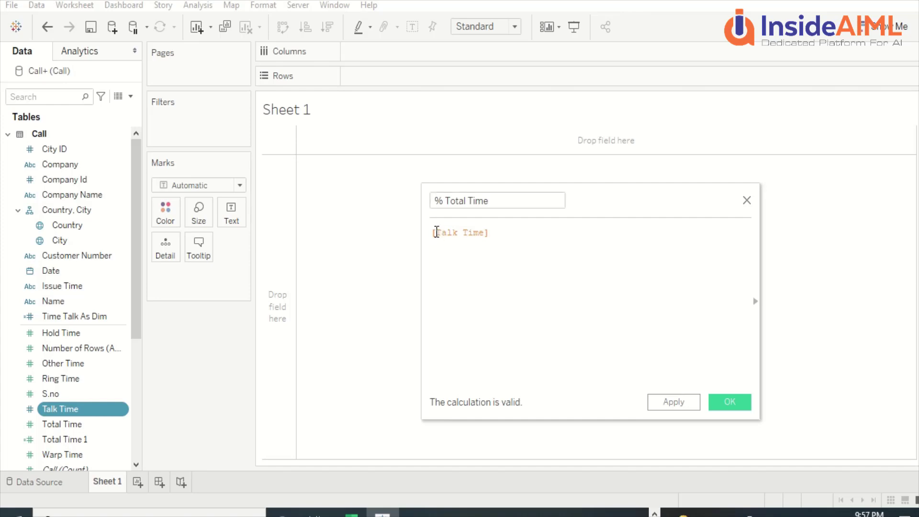
text(Sum()
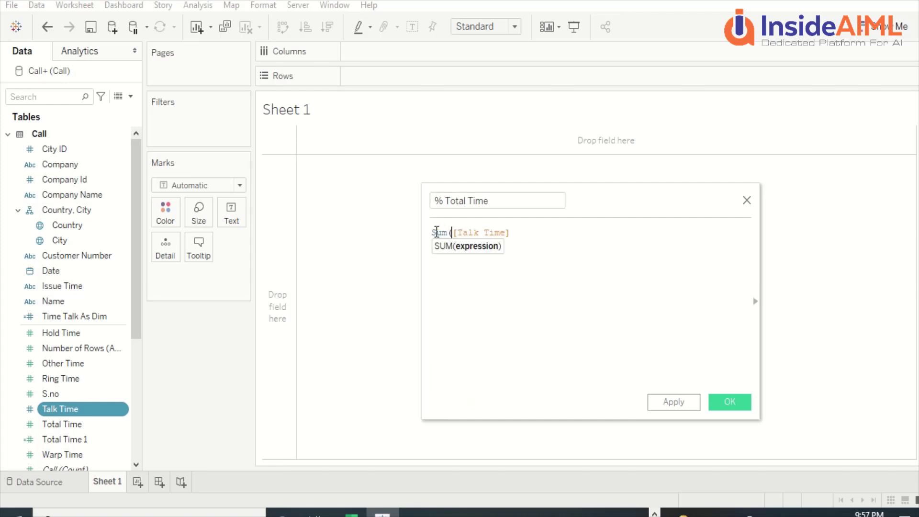
key(Right)
key(Right)
key(Right)
key(Right)
key(Right)
key(Right)
key(Right)
key(Right)
key(Right)
key(Right)
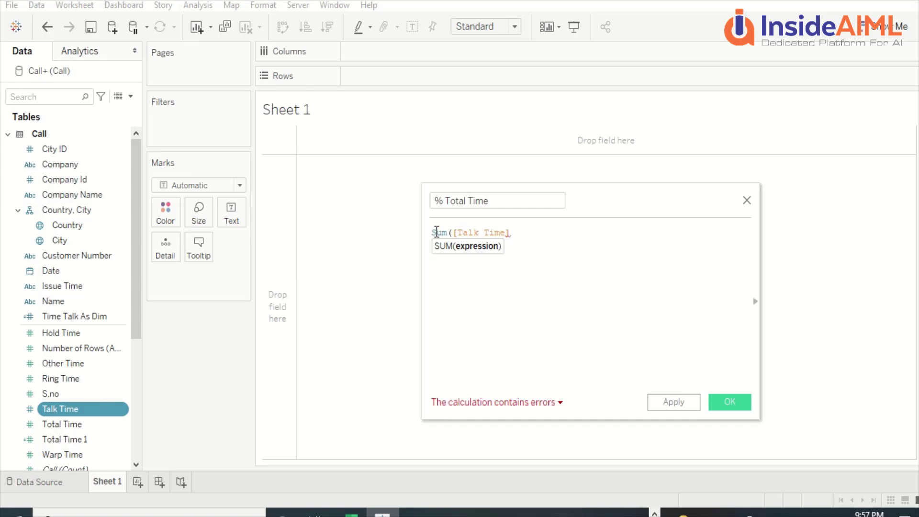
text()/)
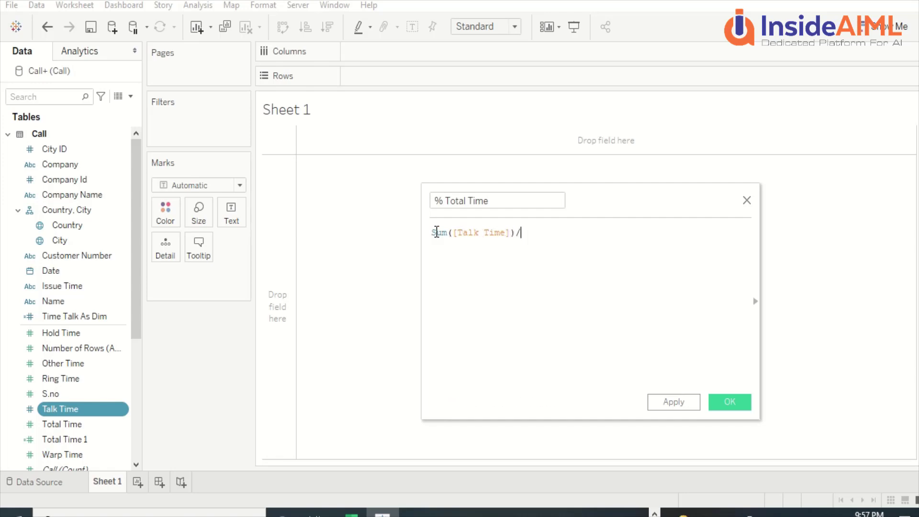
Step: Complete the formula with Sum([Total Time]) as the divisor and save the % Total Time calculated field
text(Sum(Ti)
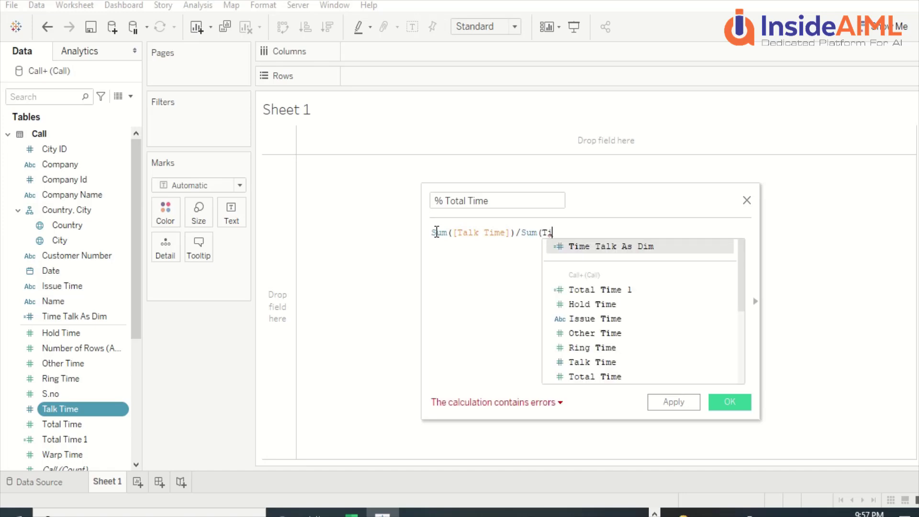
key(Down)
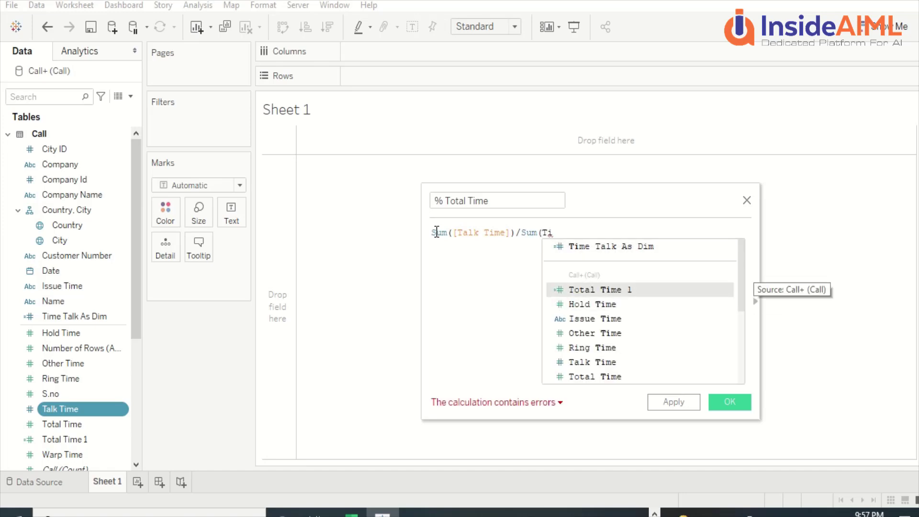
key(Down)
key(Down)
key(Down)
key(Down)
key(Down)
key(Down)
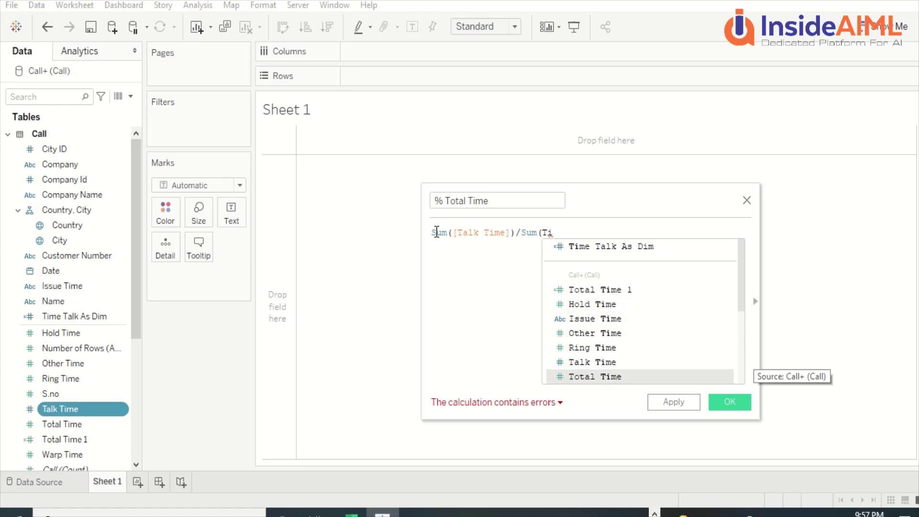
key(Return)
text())
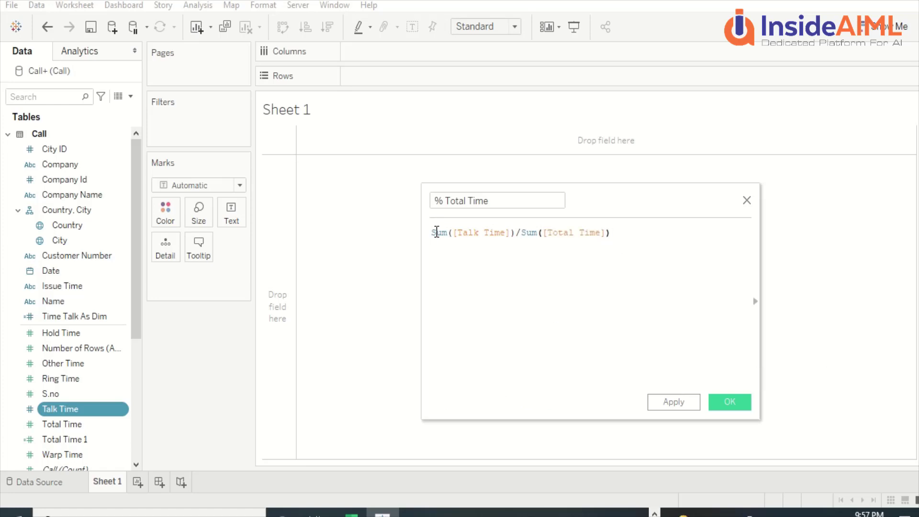
click(740, 399)
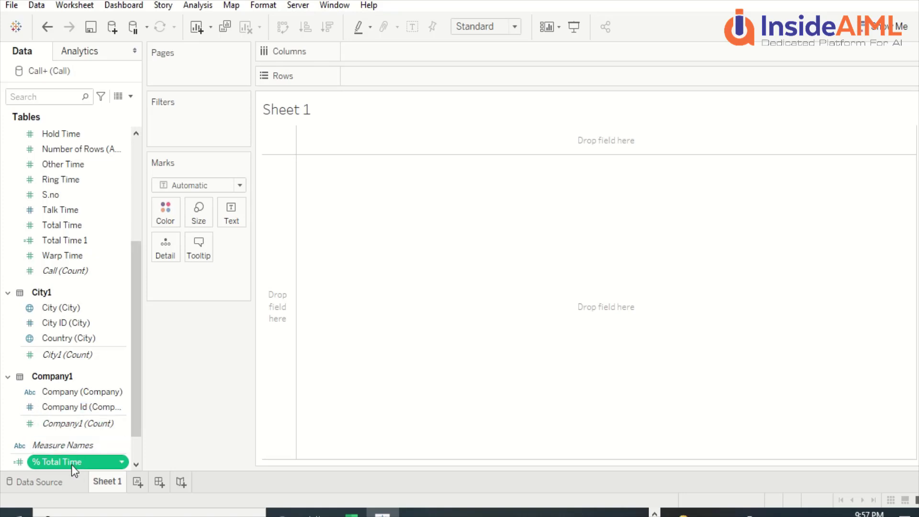
Step: Look through the field options of % Total Time, including its default properties and geographic role
scroll(70, 465, down, 3)
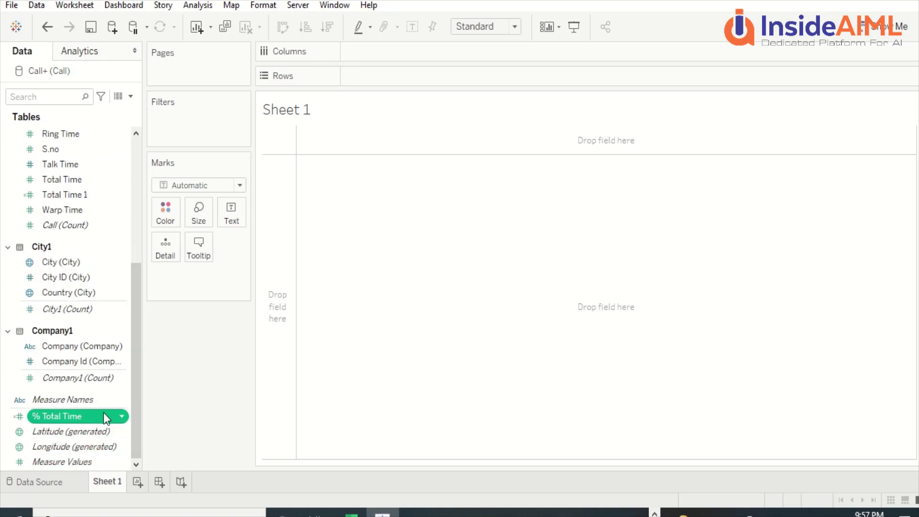
right_click(87, 418)
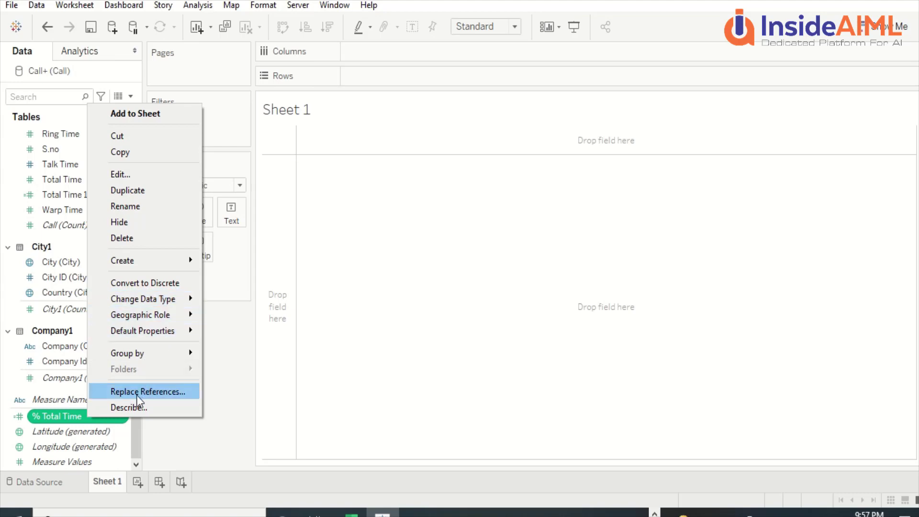
mouse_move(178, 334)
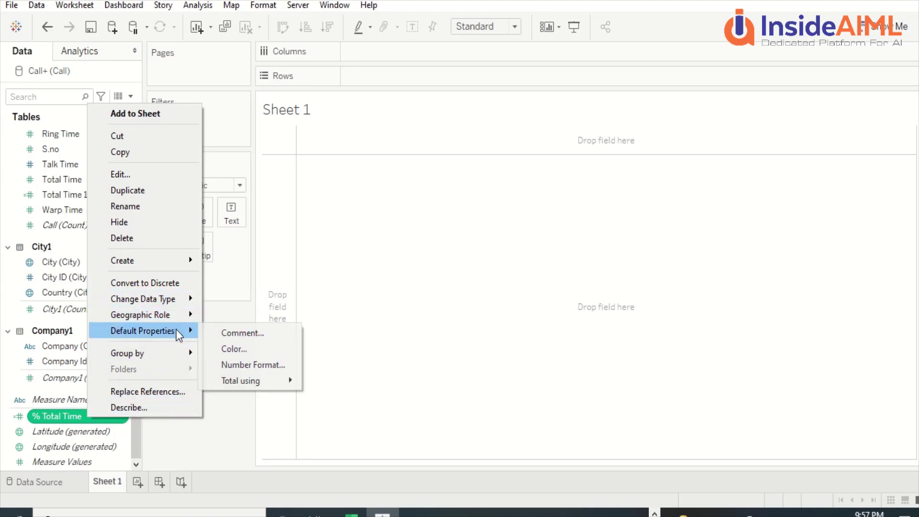
mouse_move(246, 385)
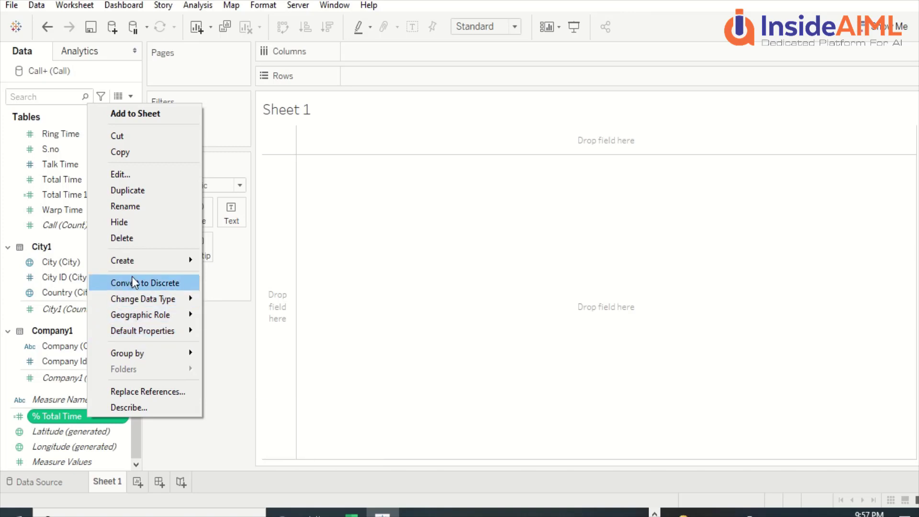
mouse_move(153, 298)
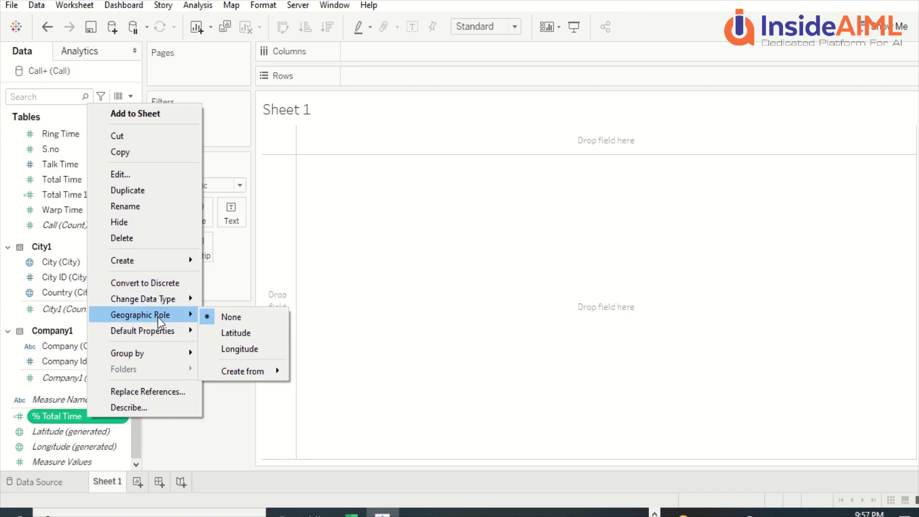
click(379, 293)
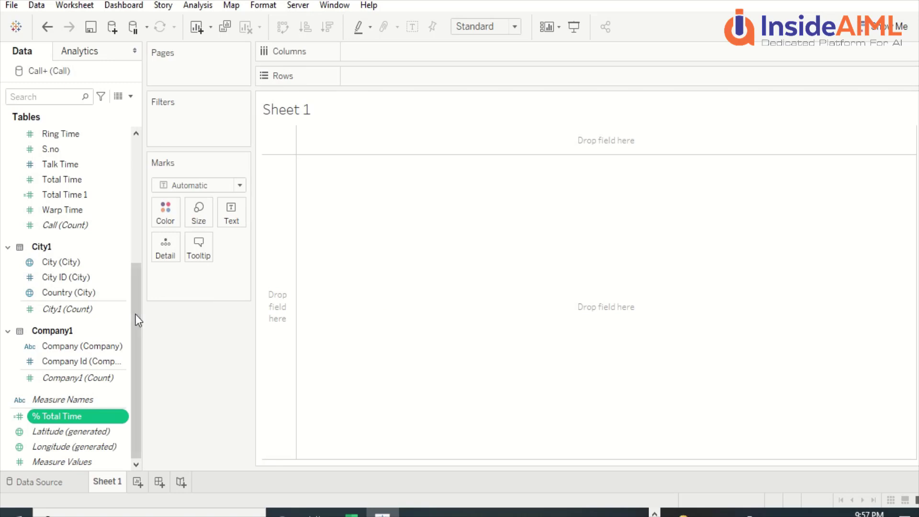
Step: Collapse the Call table and place Company (Company) from the Company1 table in the view as rows
scroll(75, 272, up, 3)
click(92, 290)
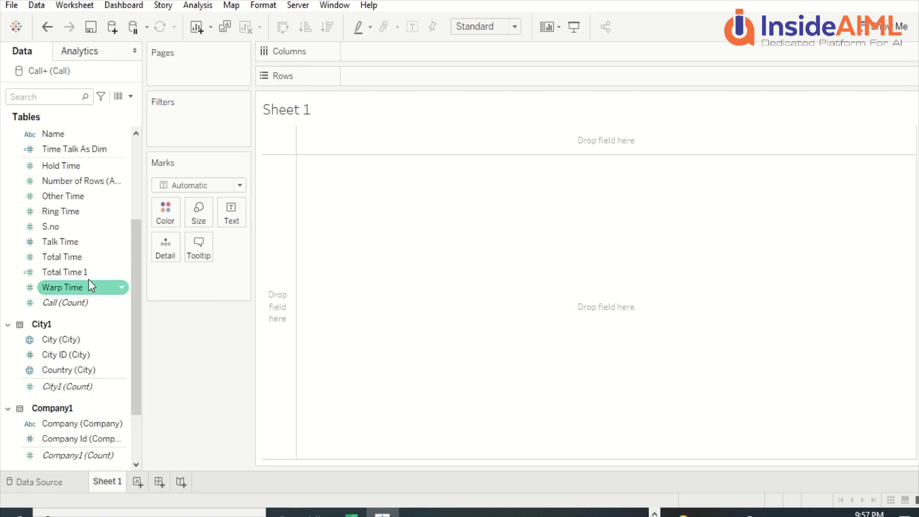
click(94, 272)
scroll(100, 274, up, 3)
click(102, 270)
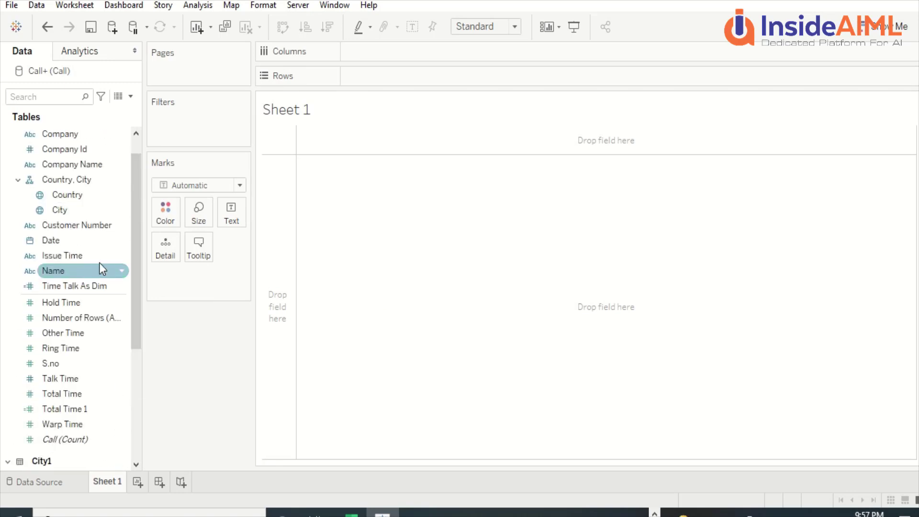
scroll(100, 268, up, 2)
click(101, 255)
click(67, 180)
click(74, 211)
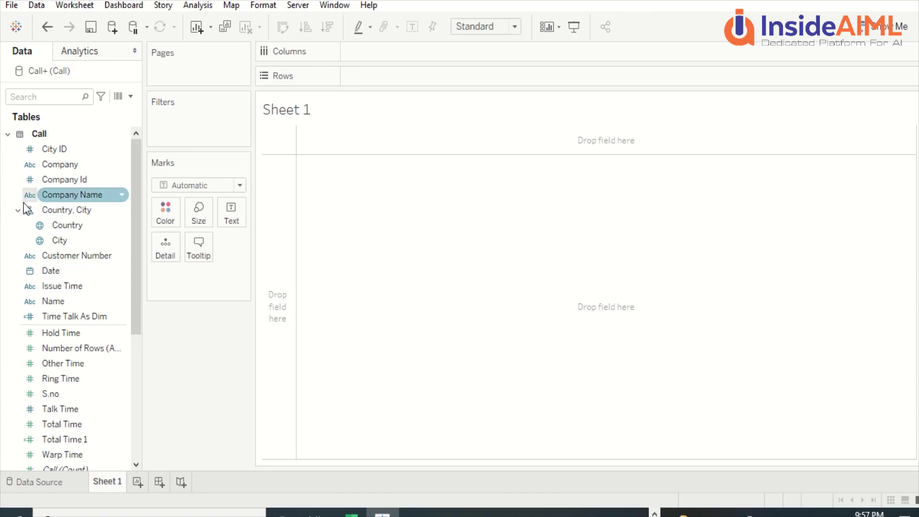
click(9, 135)
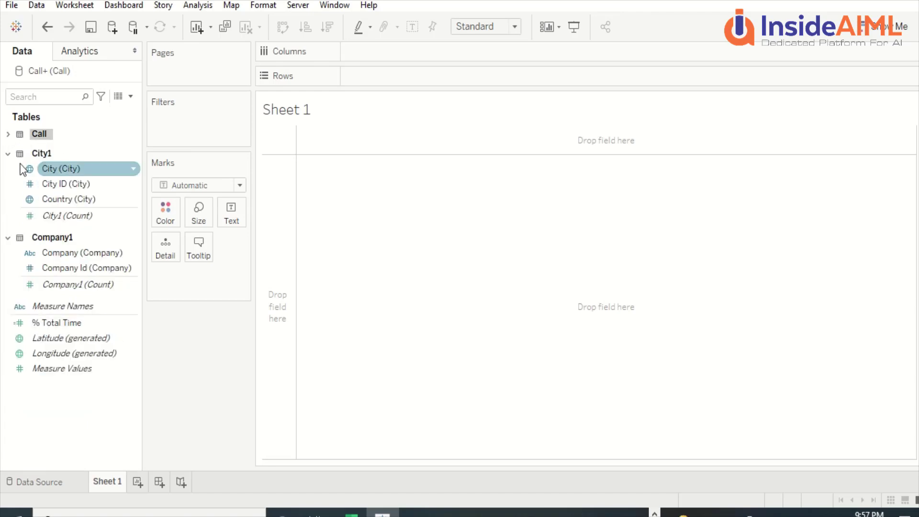
drag(69, 251, 331, 182)
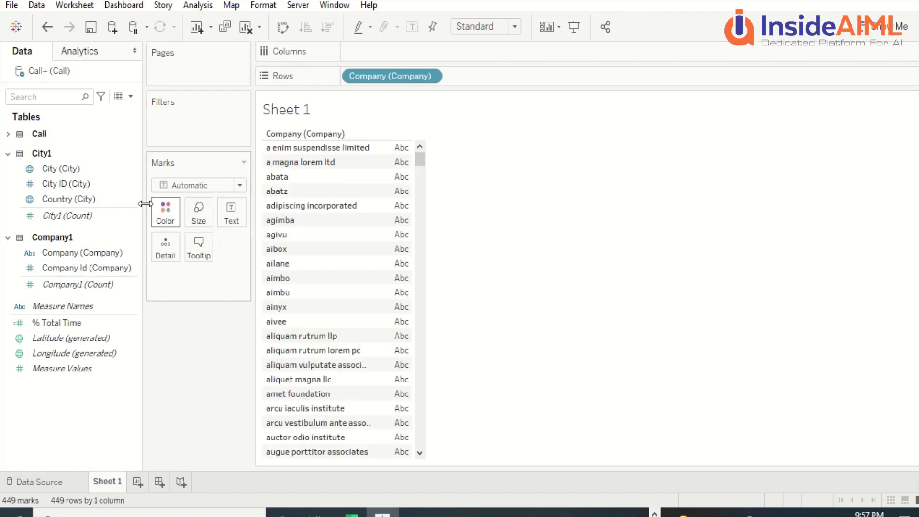
Step: Add % Total Time to the view as the text value for each company and look through the rows
click(9, 134)
click(8, 134)
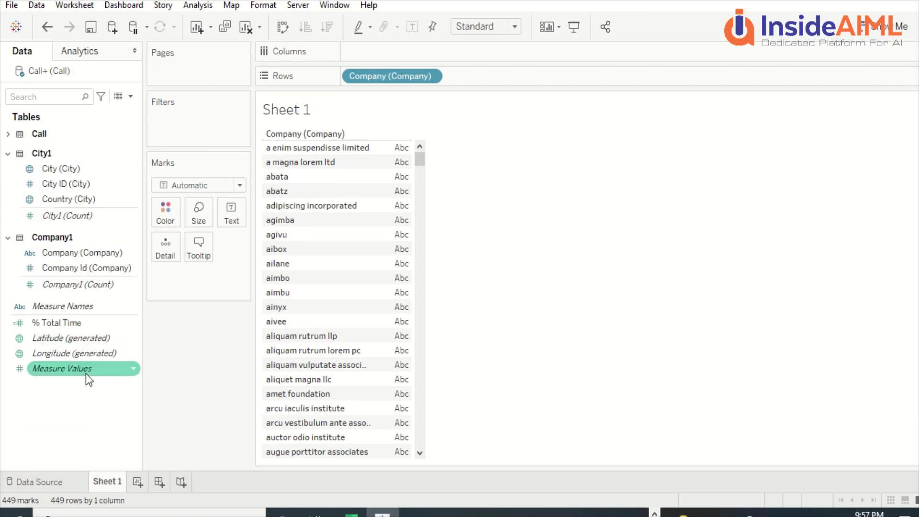
drag(53, 323, 393, 165)
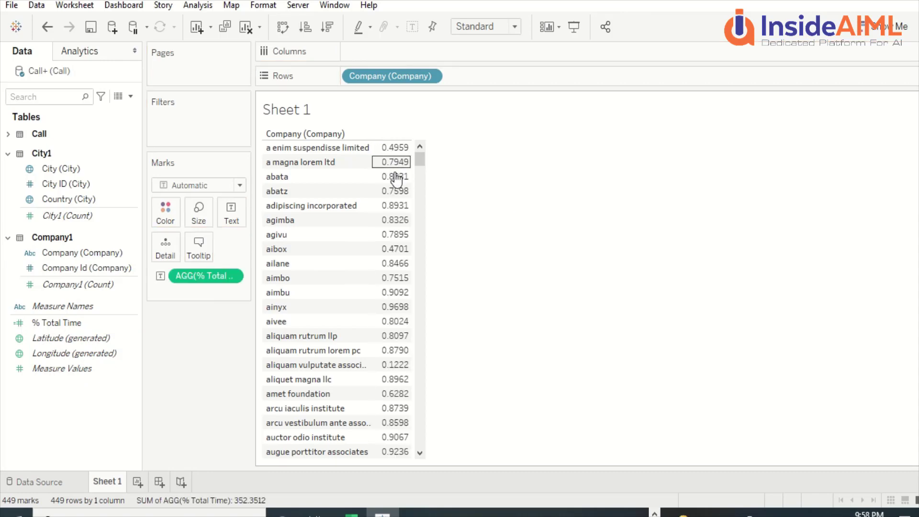
scroll(398, 240, down, 4)
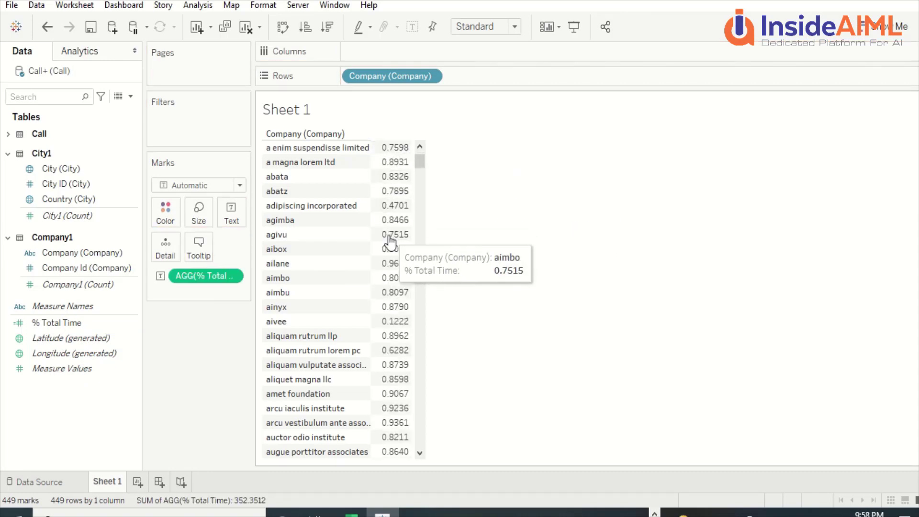
scroll(401, 263, down, 2)
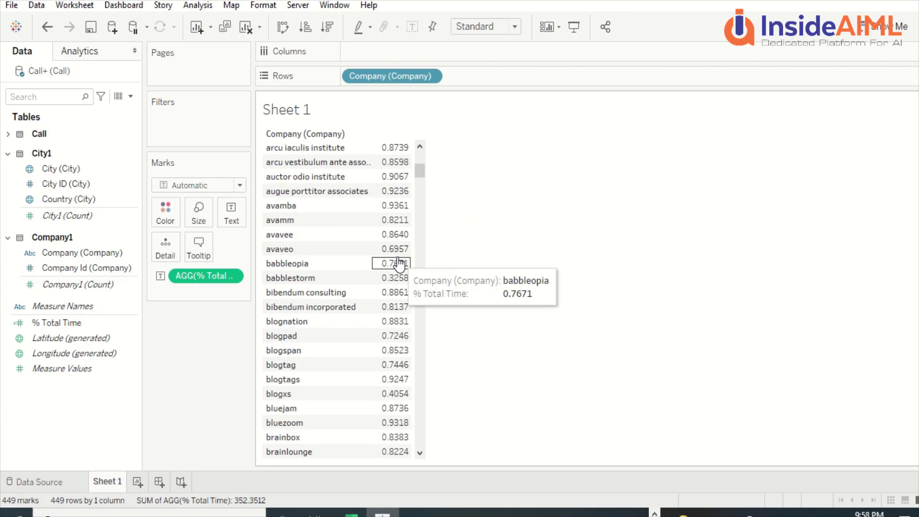
scroll(400, 263, down, 7)
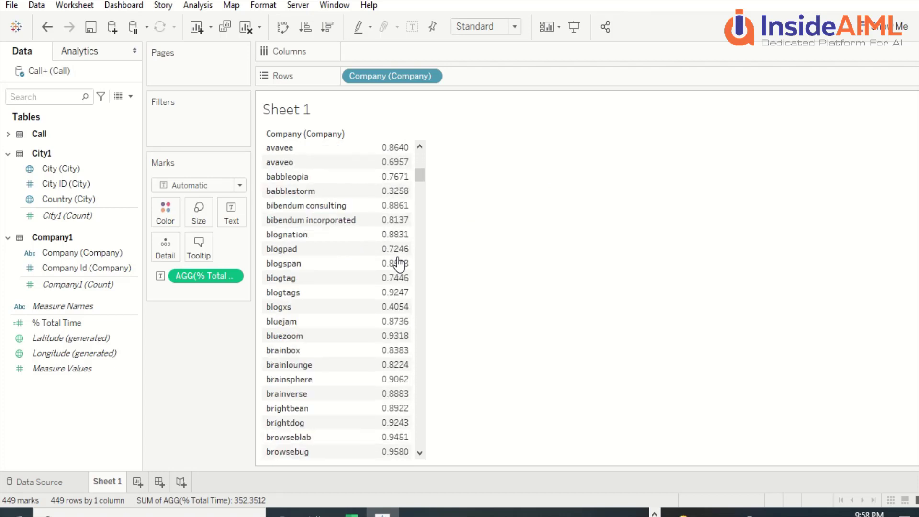
Step: Edit the % Total Time calculation to (Sum([Talk Time])/Sum([Total Time])) *100 and save it
right_click(56, 324)
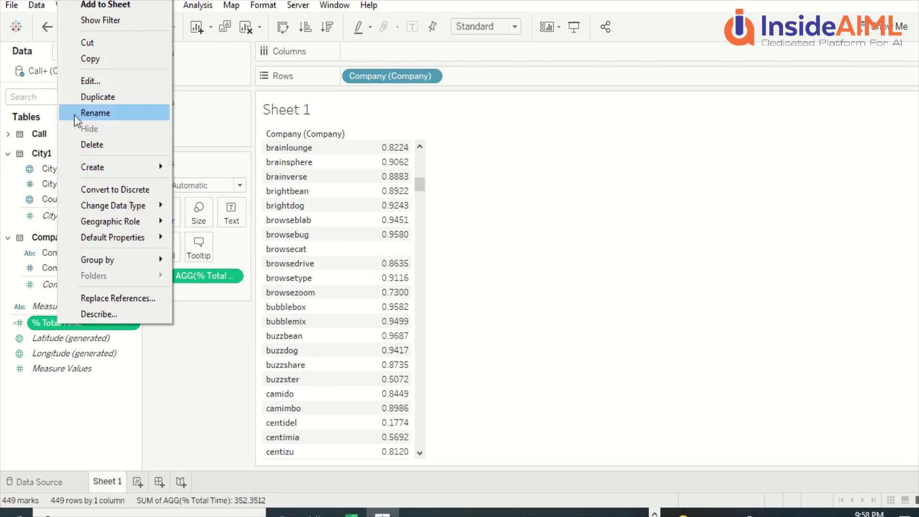
click(91, 81)
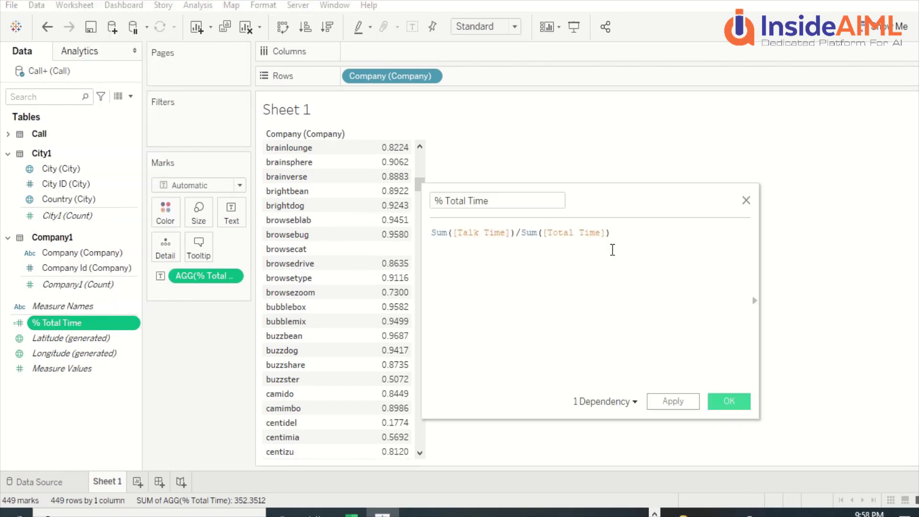
text(*100)
key(Left)
key(Left)
key(Left)
key(Left)
key(Left)
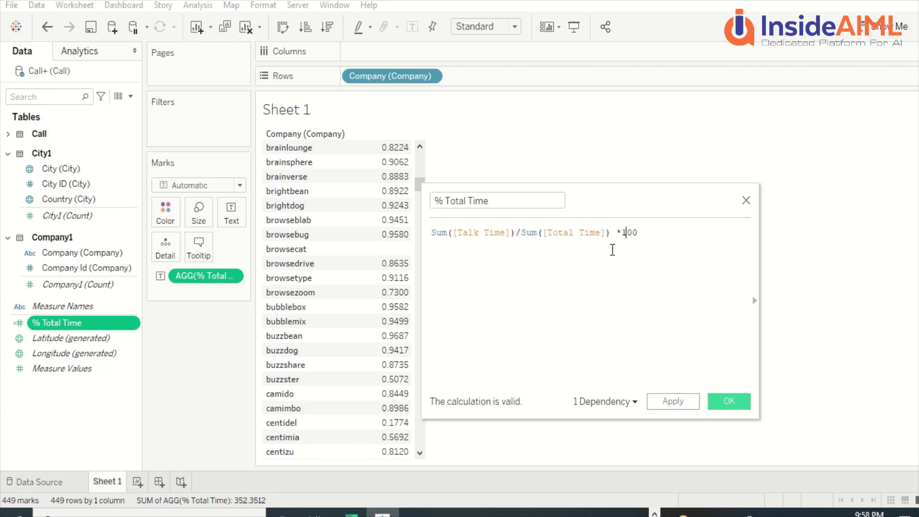
text()/Sum)
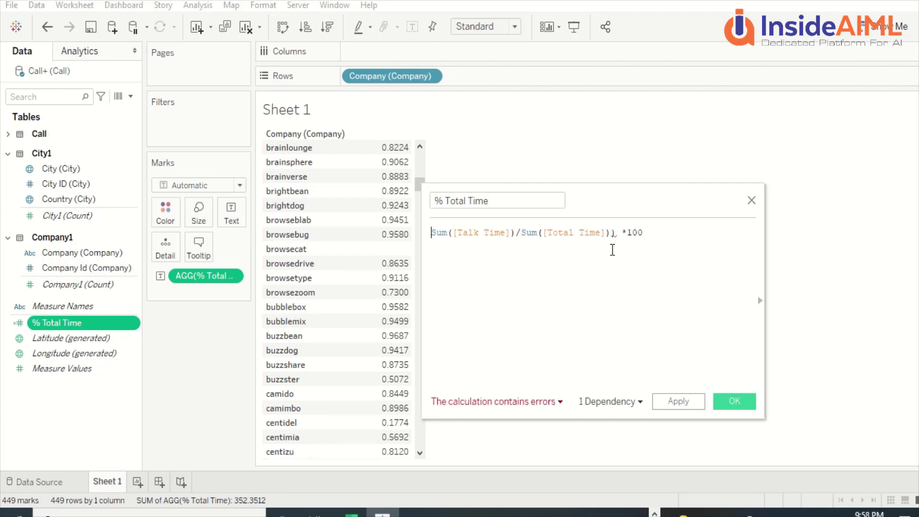
text(()
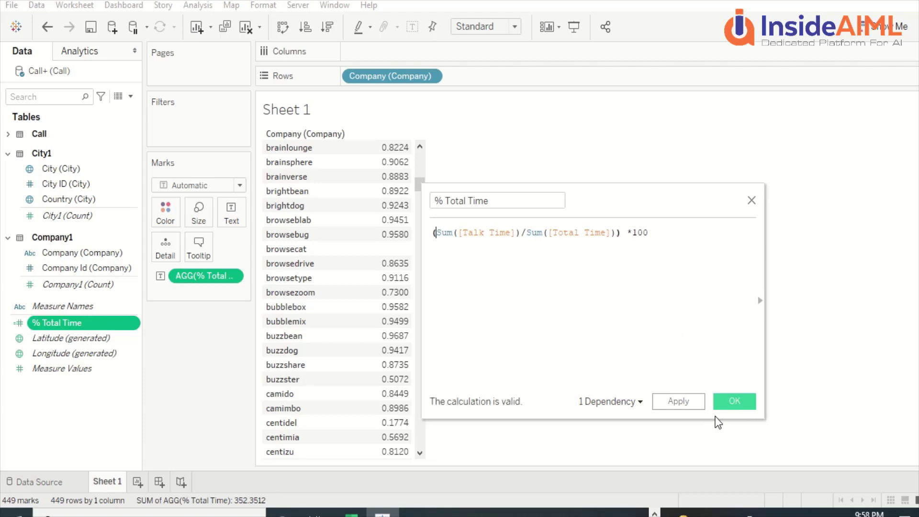
click(734, 402)
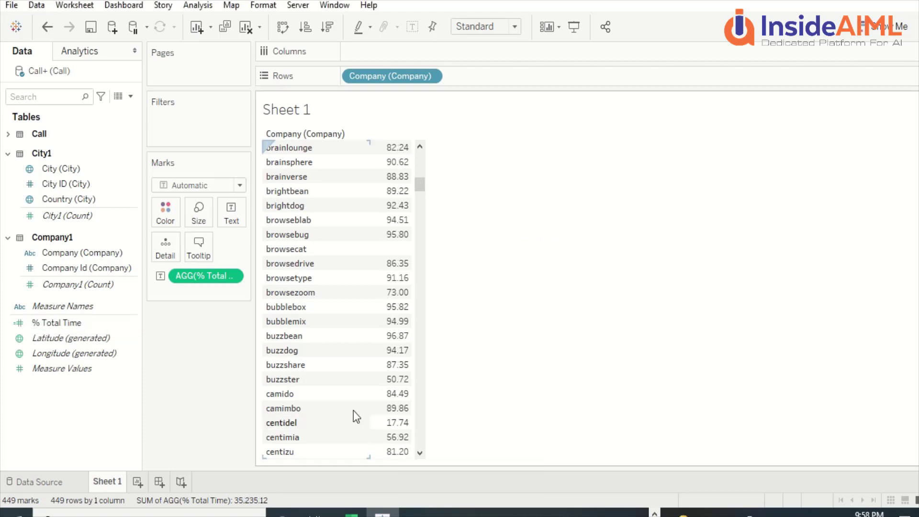
Step: Return to the first companies in the table and review their percentages against the fields of the data tables
scroll(329, 231, up, 2)
scroll(329, 231, up, 11)
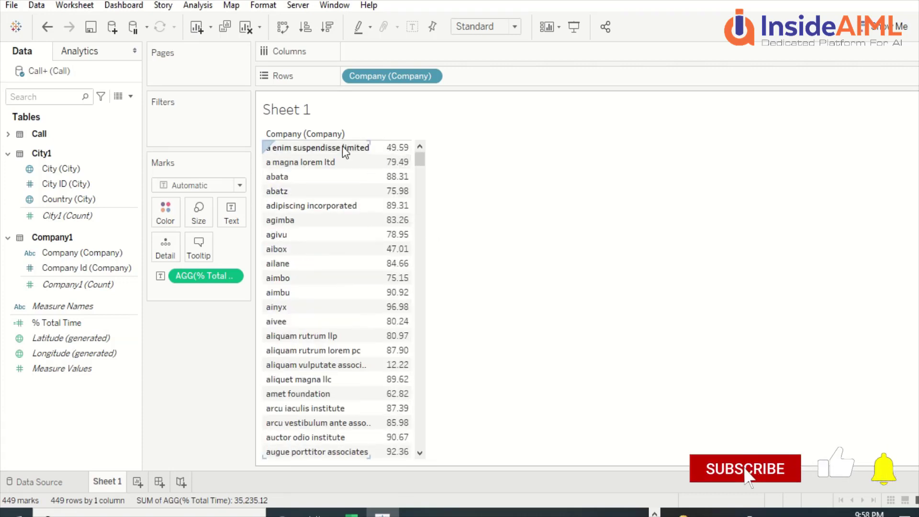
mouse_move(397, 154)
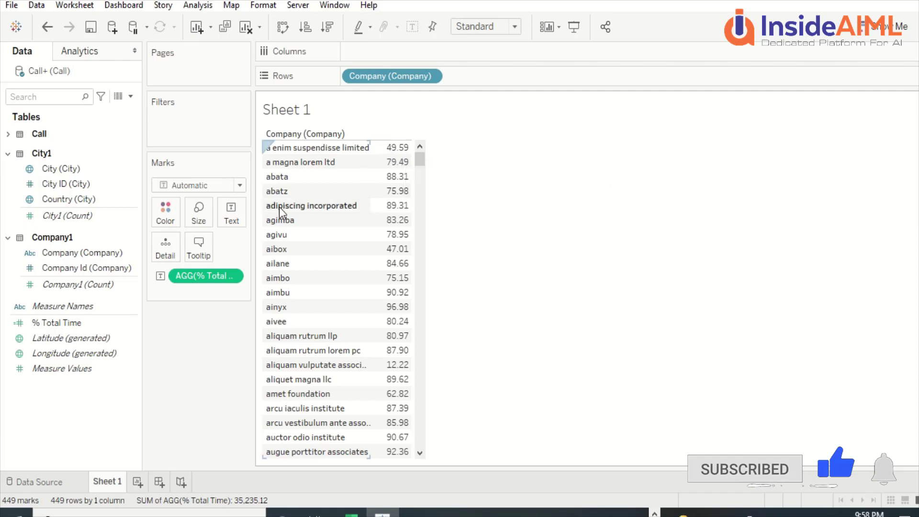
click(90, 216)
click(46, 267)
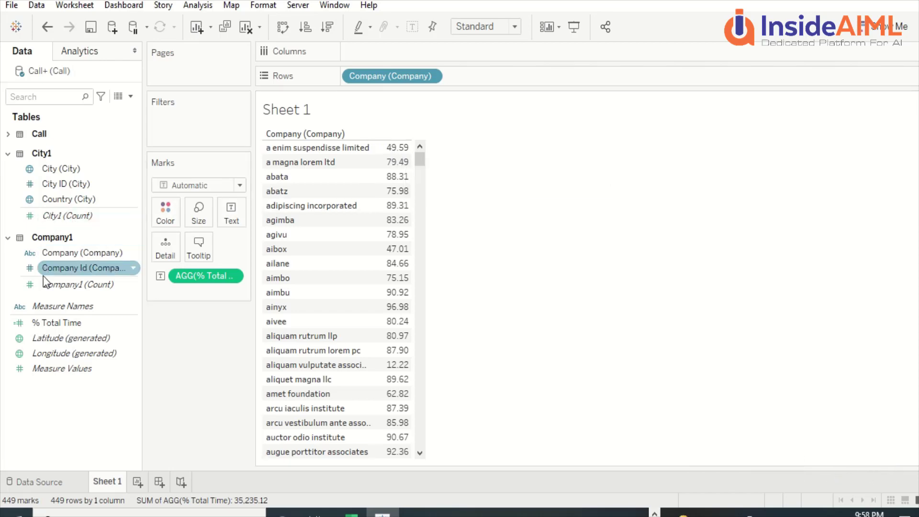
click(43, 320)
click(45, 265)
click(50, 251)
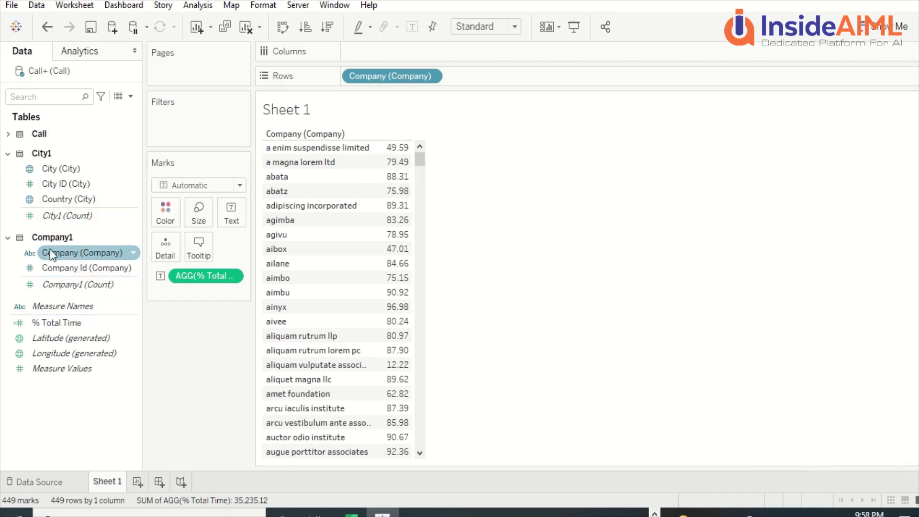
Step: Expand the Call table, colour the values by Talk Time and add Total Time 1 as another measure column for each company
click(8, 134)
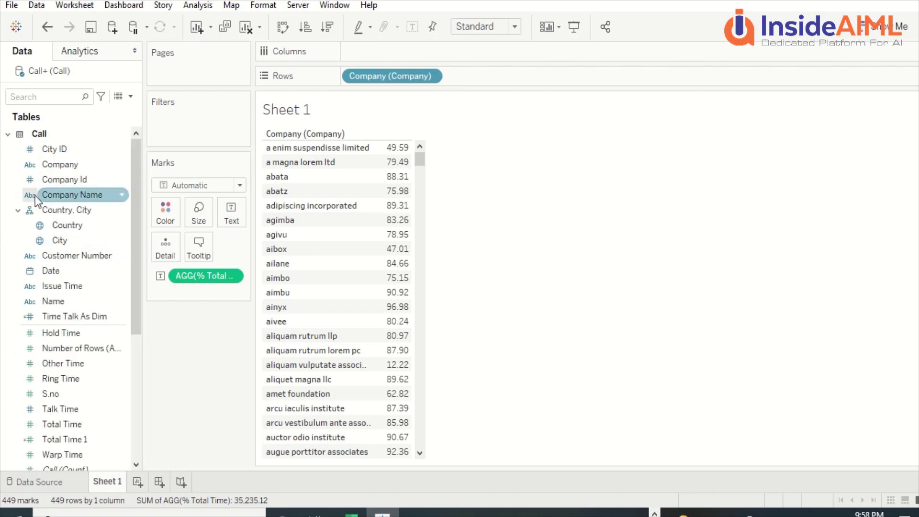
scroll(73, 361, down, 1)
drag(68, 366, 412, 204)
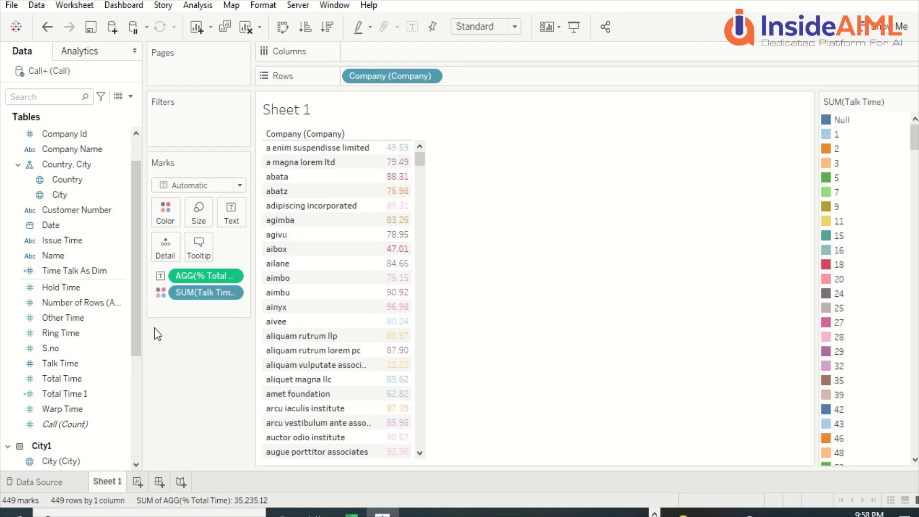
drag(63, 392, 409, 195)
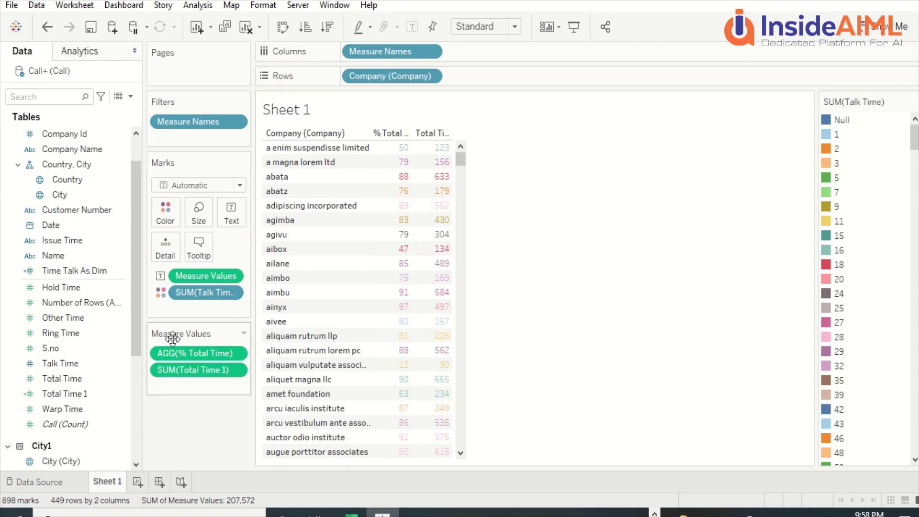
Step: Try to add Talk Time to the table as a further measure column
drag(61, 363, 418, 193)
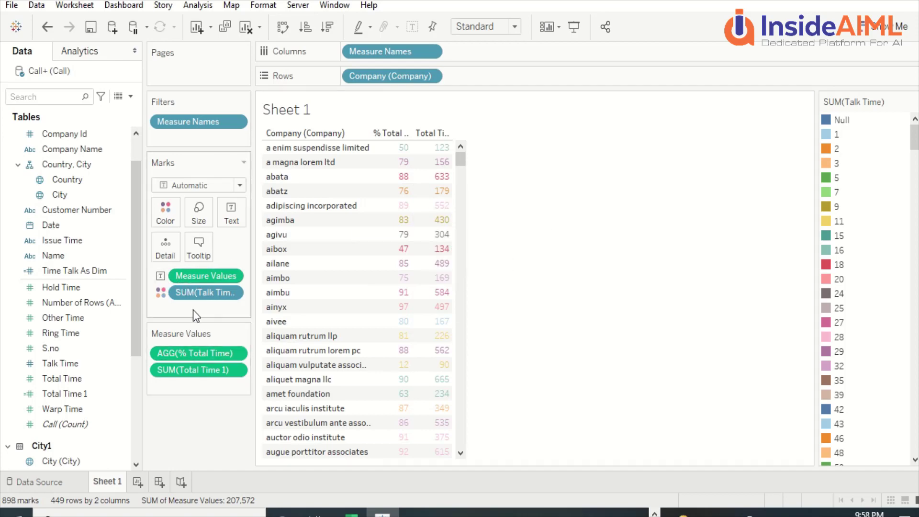
drag(199, 292, 452, 177)
click(65, 363)
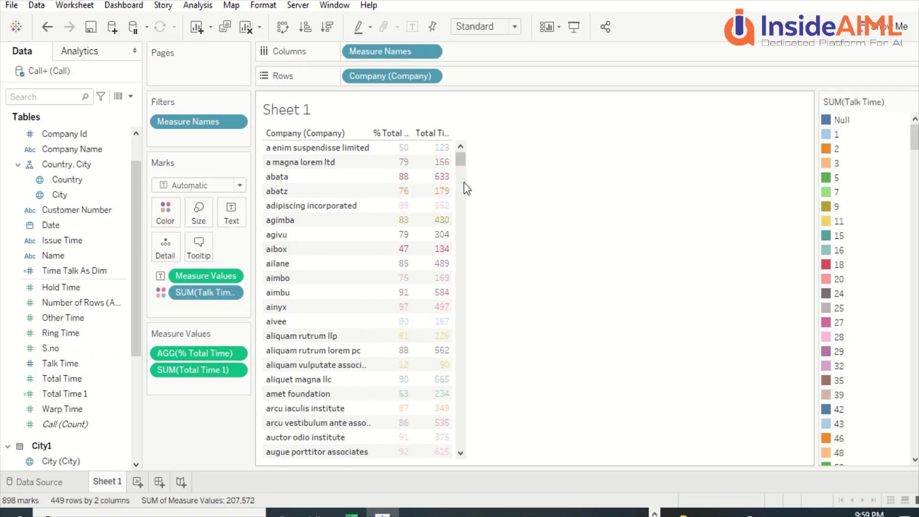
Step: Remove Talk Time from the colour marks and add it to the measure values after Total Time 1
drag(208, 293, 81, 333)
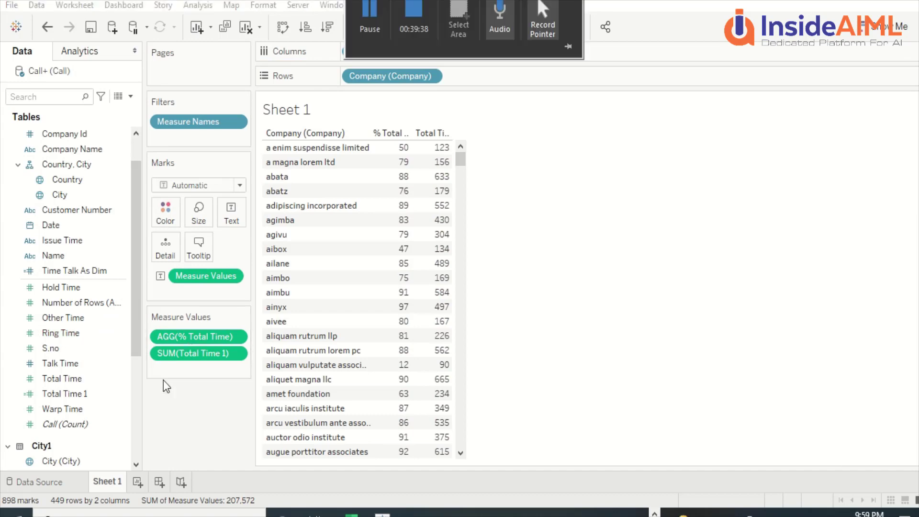
drag(59, 363, 183, 366)
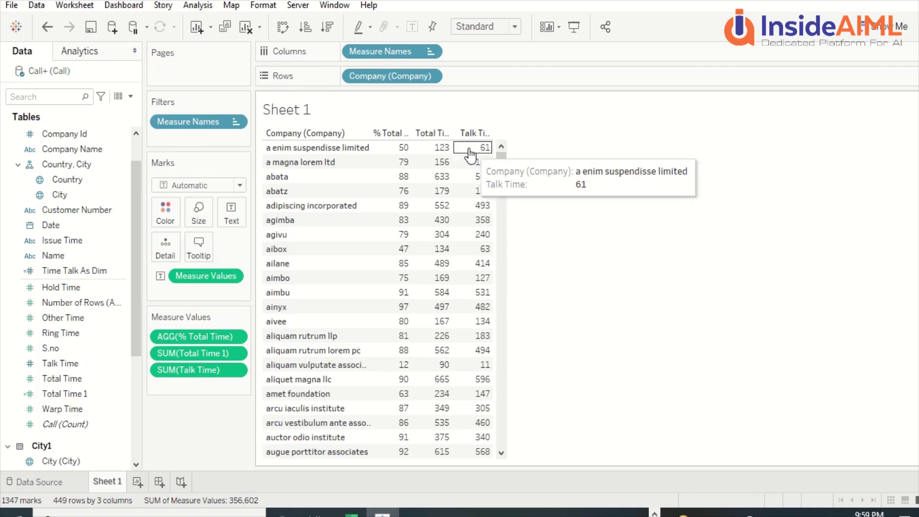
scroll(412, 179, down, 2)
scroll(414, 185, up, 2)
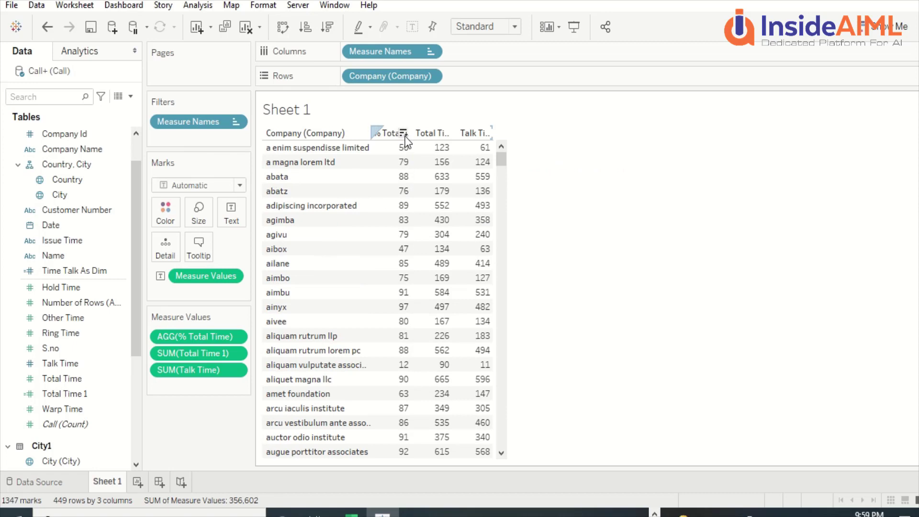
Step: Sort the companies by % Total Time in ascending order and look through the sorted rows
click(403, 133)
click(404, 133)
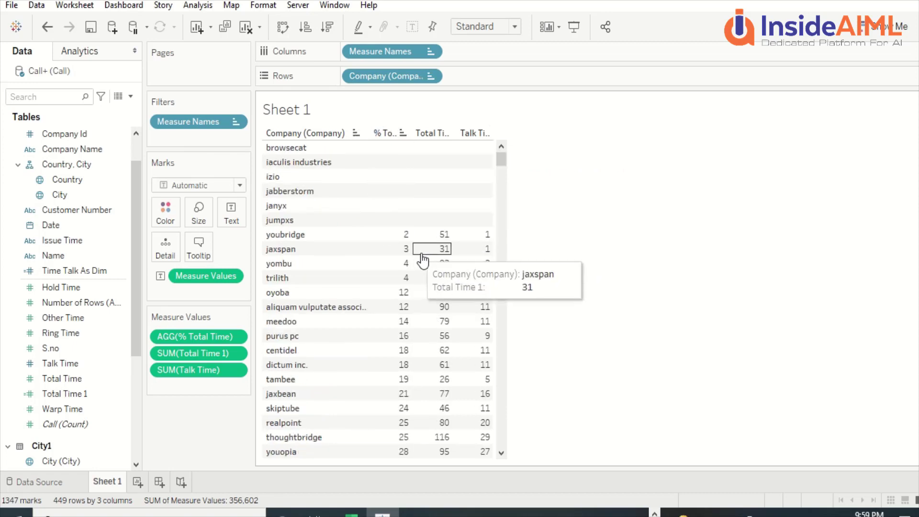
scroll(397, 261, down, 5)
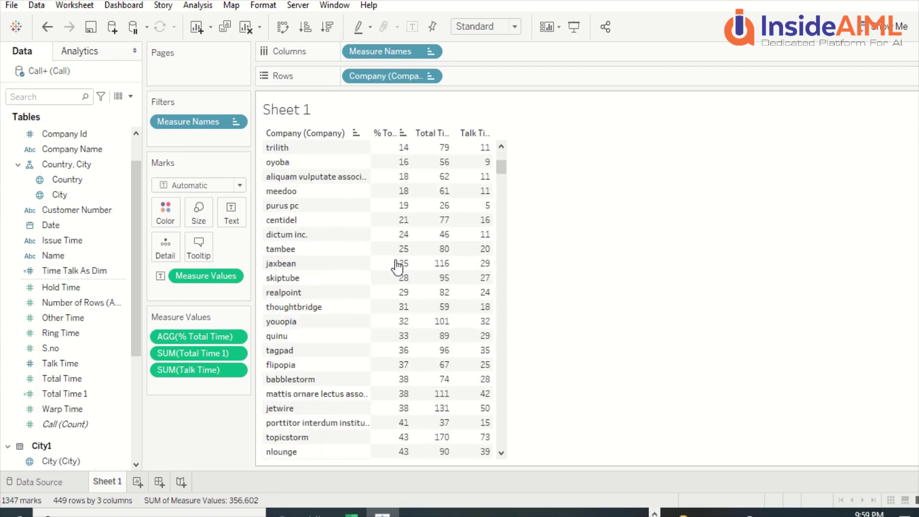
scroll(407, 265, up, 5)
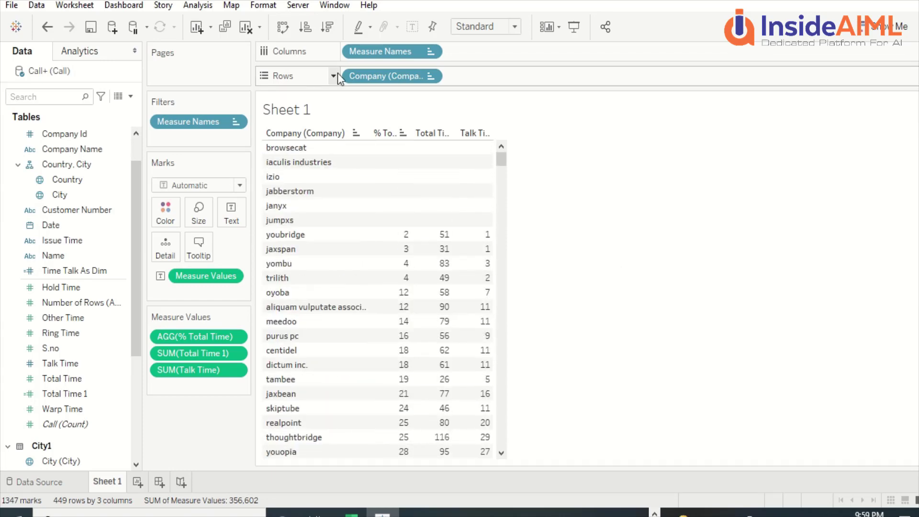
Step: Sort the companies in ascending order, switch to descending, and return to ascending order
click(307, 30)
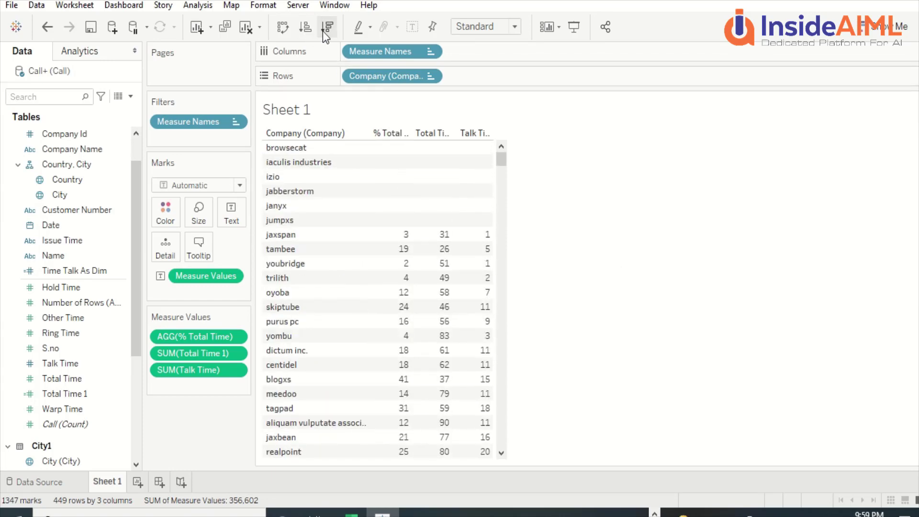
click(325, 30)
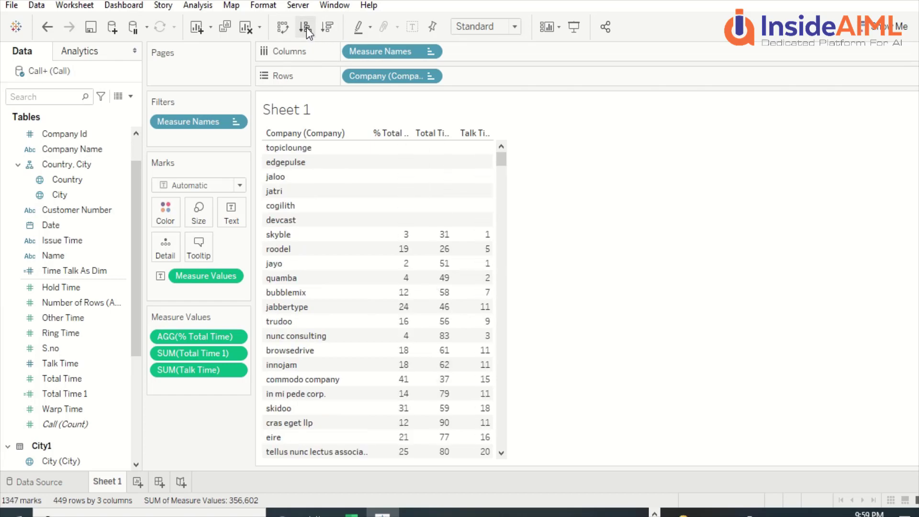
click(306, 27)
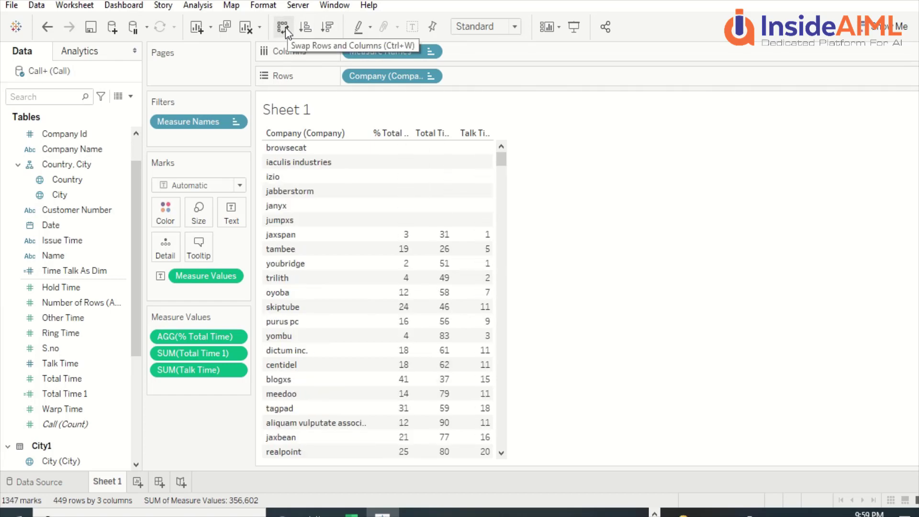
Step: Swap the rows and columns of the table, swap them back and look further down the companies
click(285, 28)
click(285, 27)
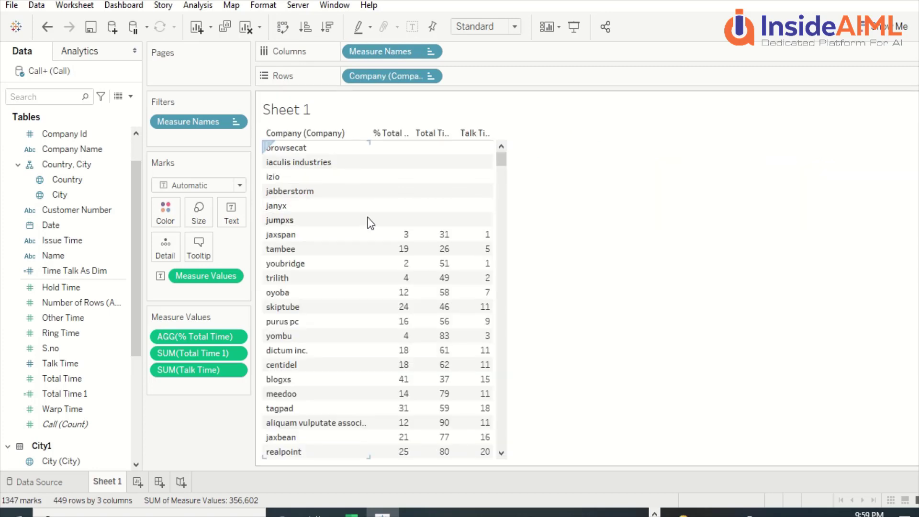
scroll(446, 261, down, 4)
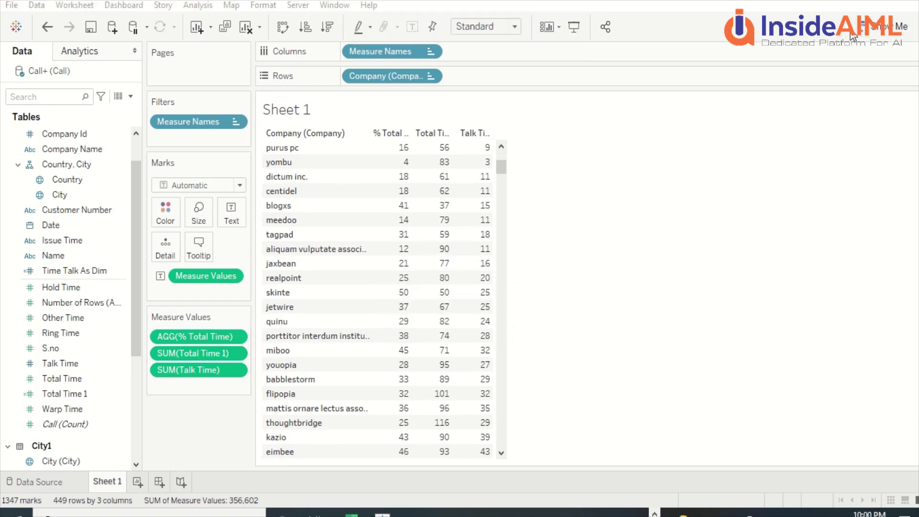
Step: Try horizontal bars and stacked bars for the three measures, and settle on side-by-side bars per company
click(876, 29)
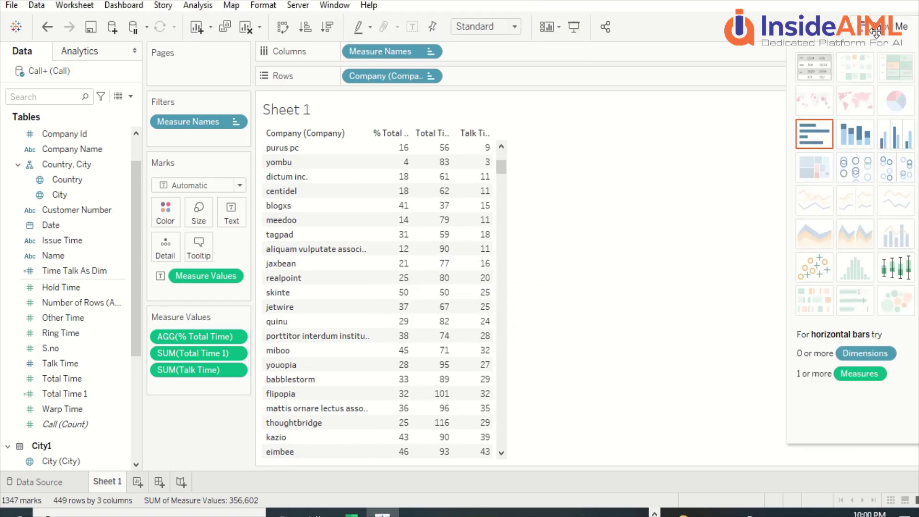
click(822, 135)
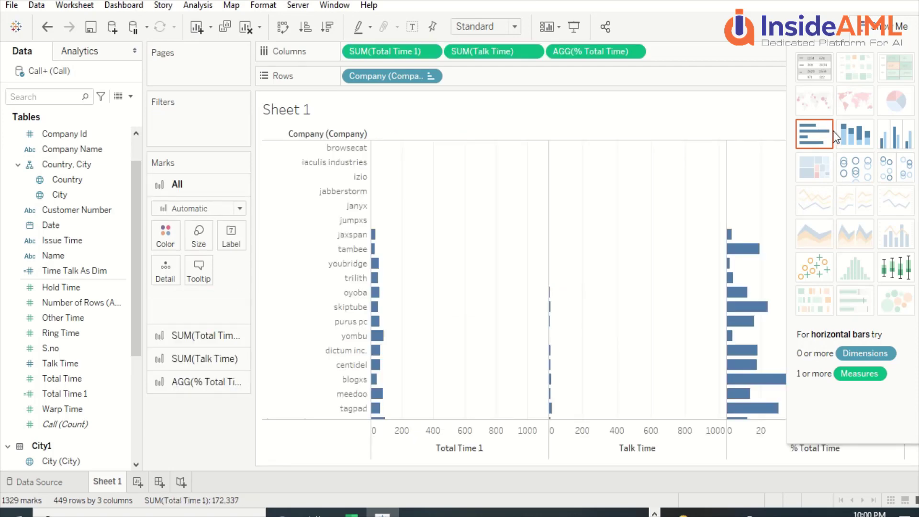
click(854, 140)
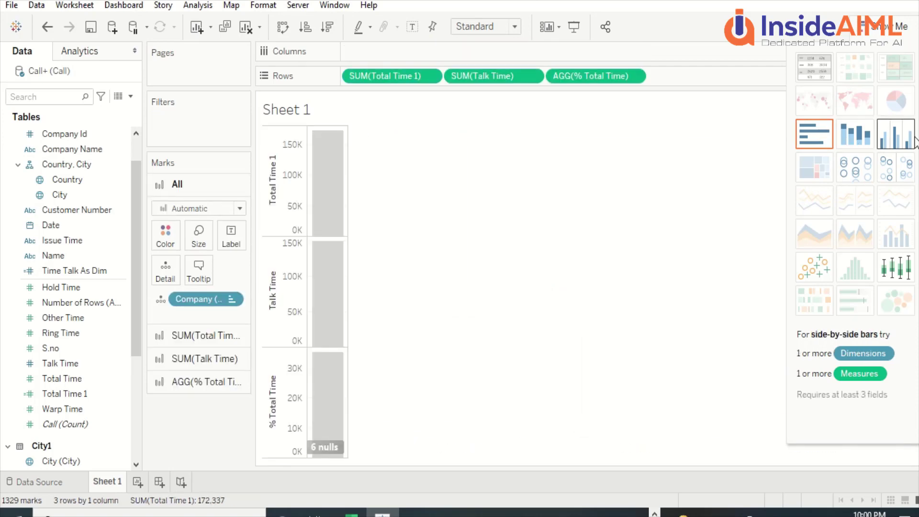
click(893, 149)
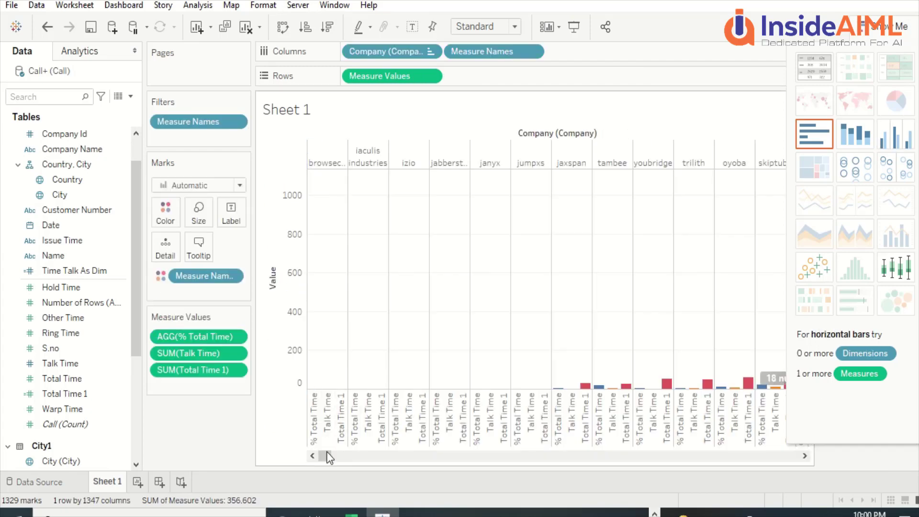
drag(323, 455, 380, 484)
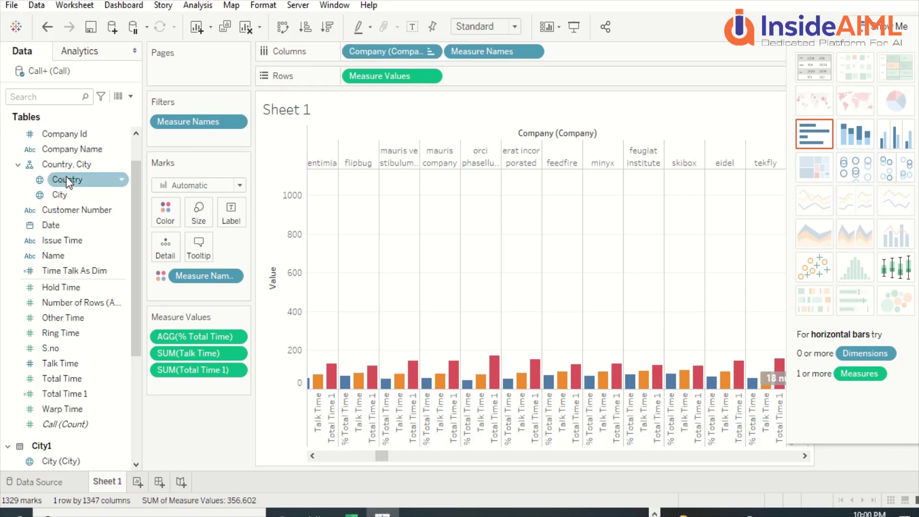
Step: Replace Company (Company) with Country (City) from the City1 table in the chart's columns and look through the countries
scroll(67, 176, up, 2)
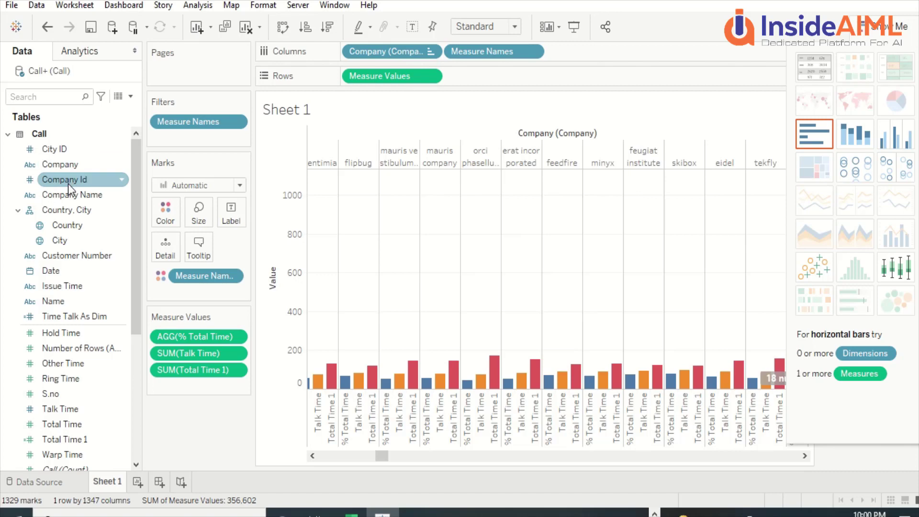
click(56, 165)
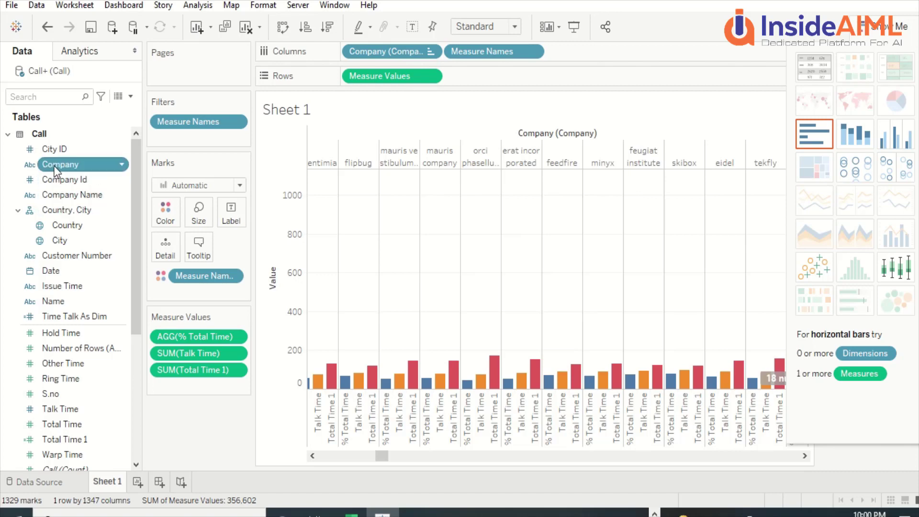
click(11, 139)
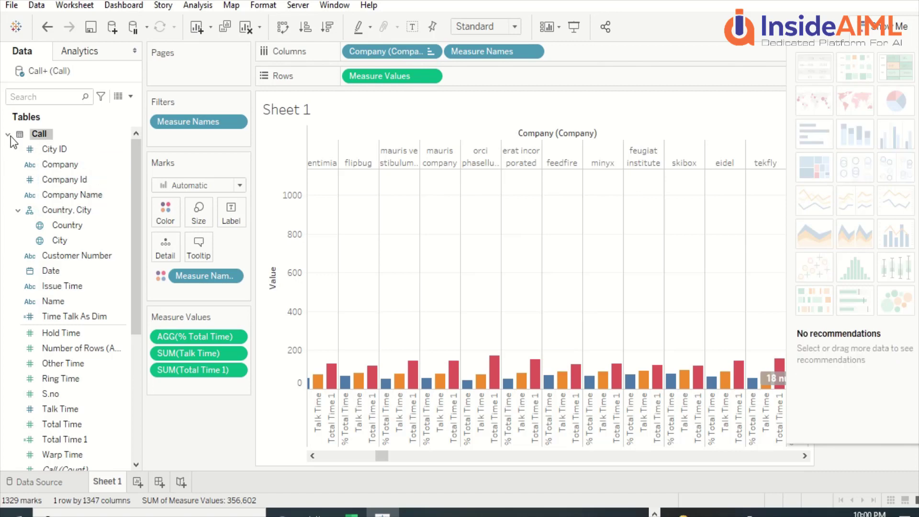
click(8, 135)
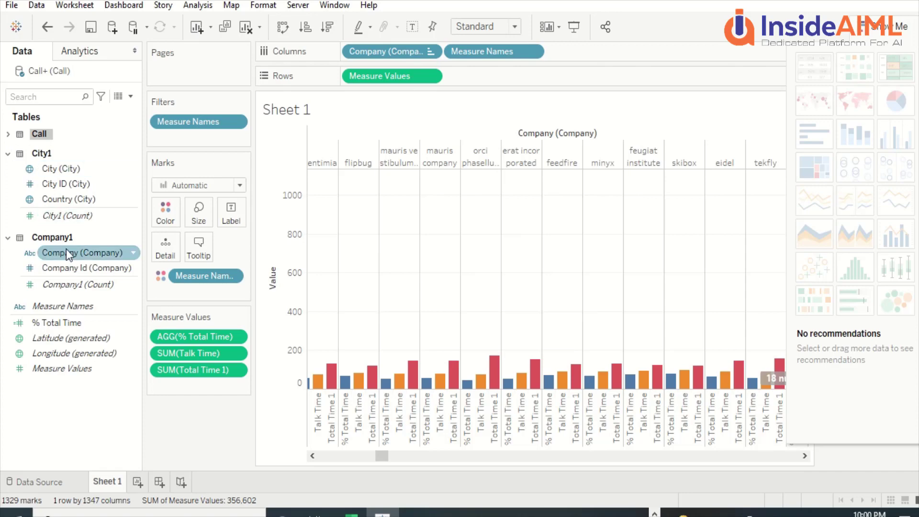
drag(60, 199, 359, 50)
drag(460, 54, 15, 181)
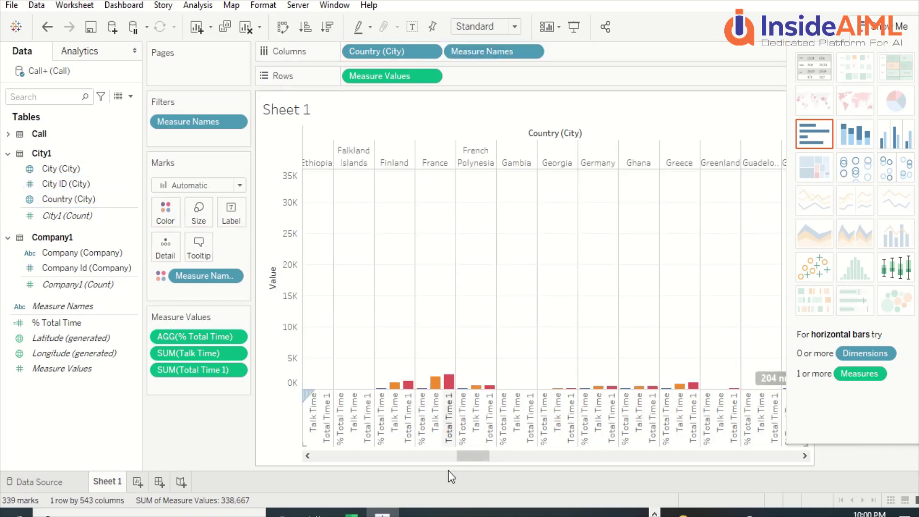
drag(466, 456, 242, 428)
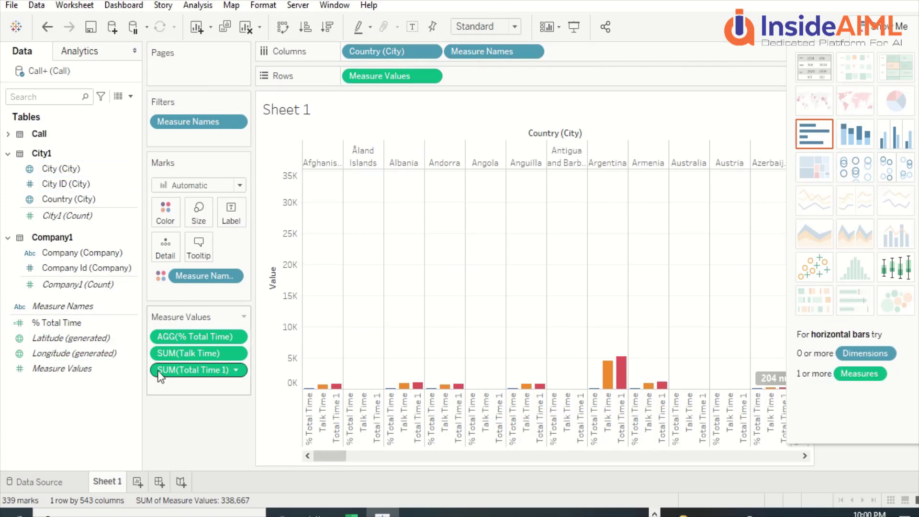
Step: Create a new worksheet and place Country (City) in the empty view to build a world map
click(138, 481)
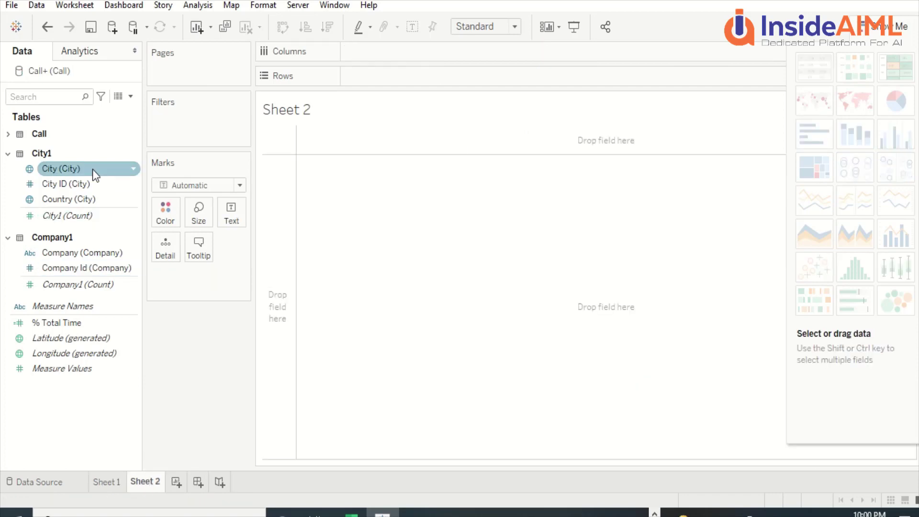
click(56, 200)
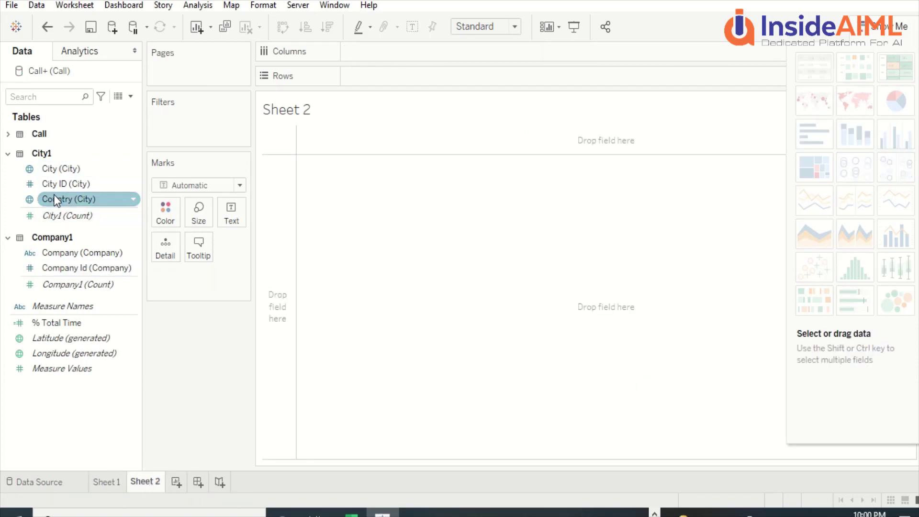
drag(52, 200, 356, 192)
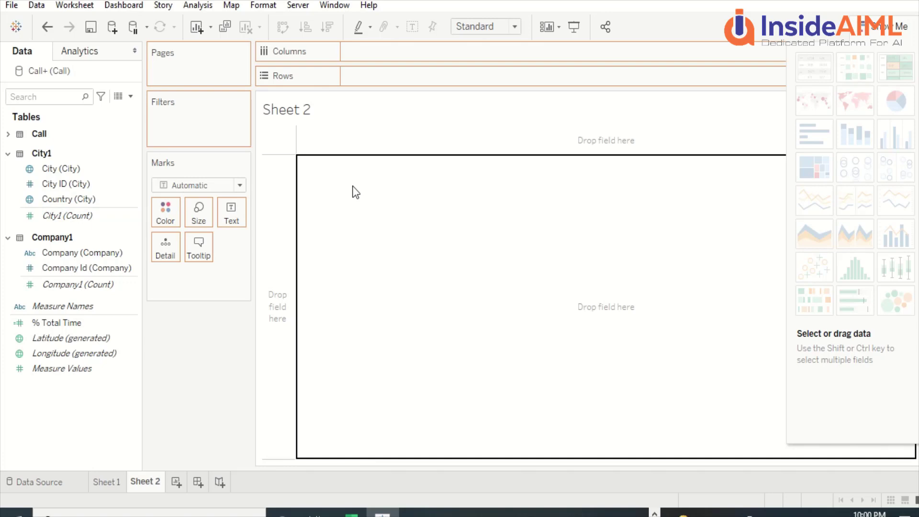
drag(356, 192, 356, 192)
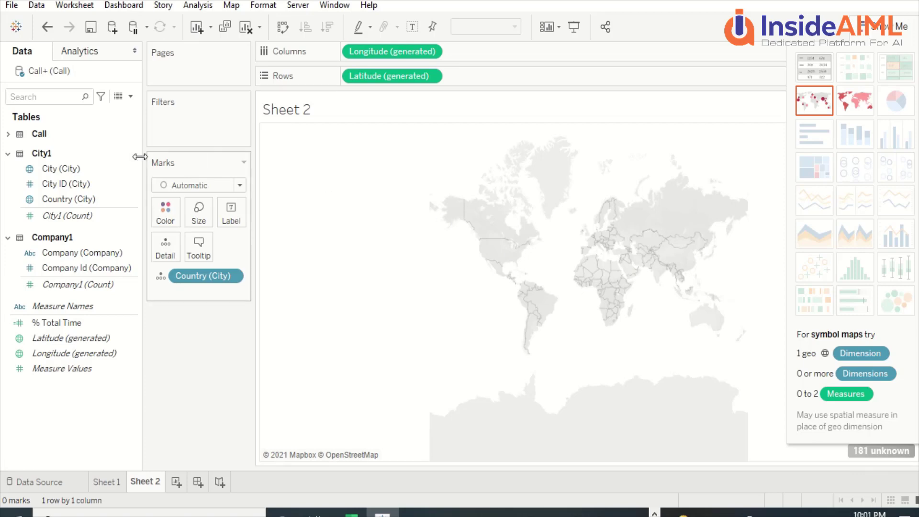
Step: Add City (City) to the Sheet 2 map and remove Country (City) from its marks
drag(49, 168, 386, 193)
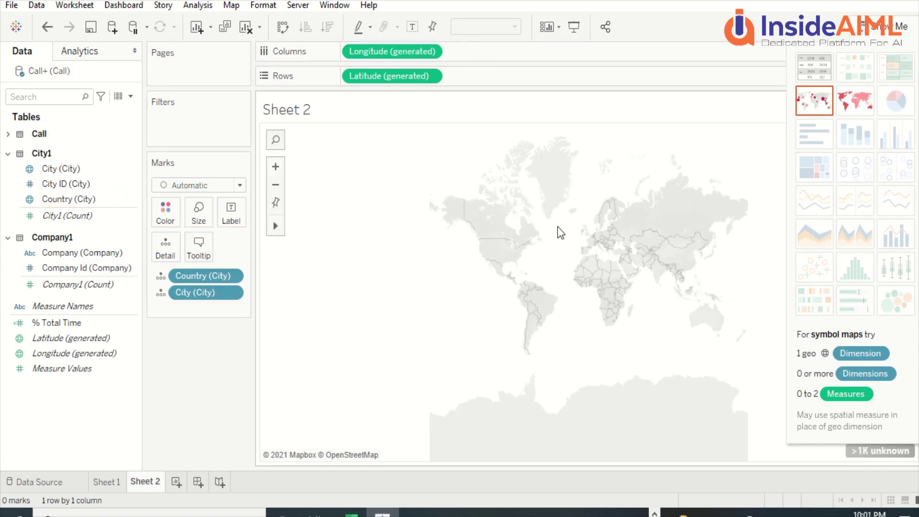
drag(197, 276, 120, 287)
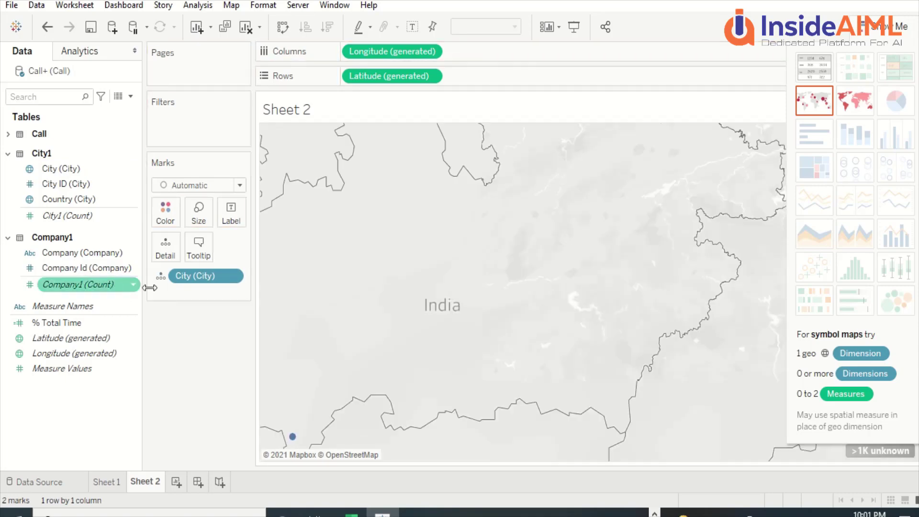
scroll(371, 331, down, 4)
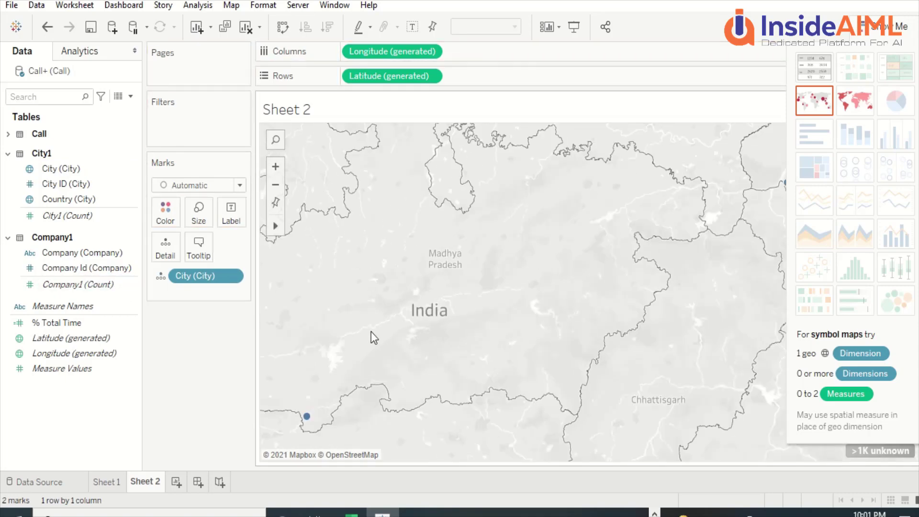
scroll(371, 331, down, 1)
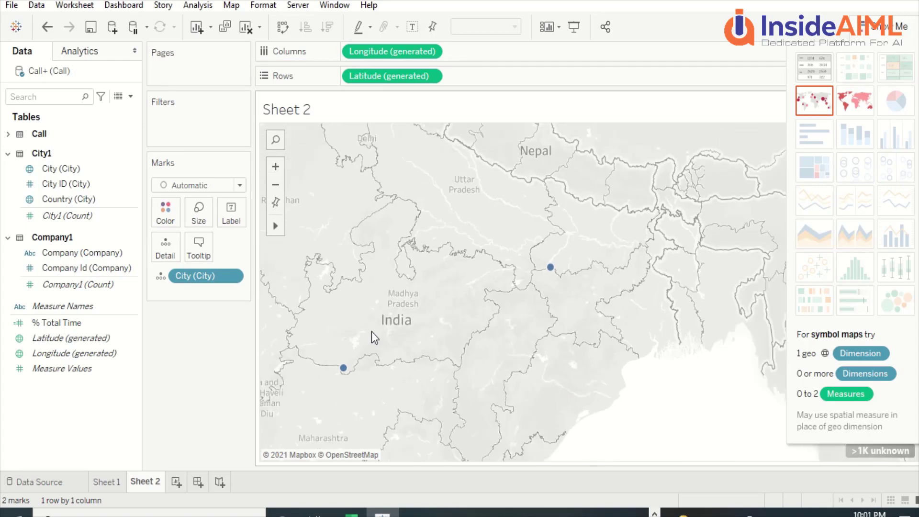
scroll(371, 331, down, 3)
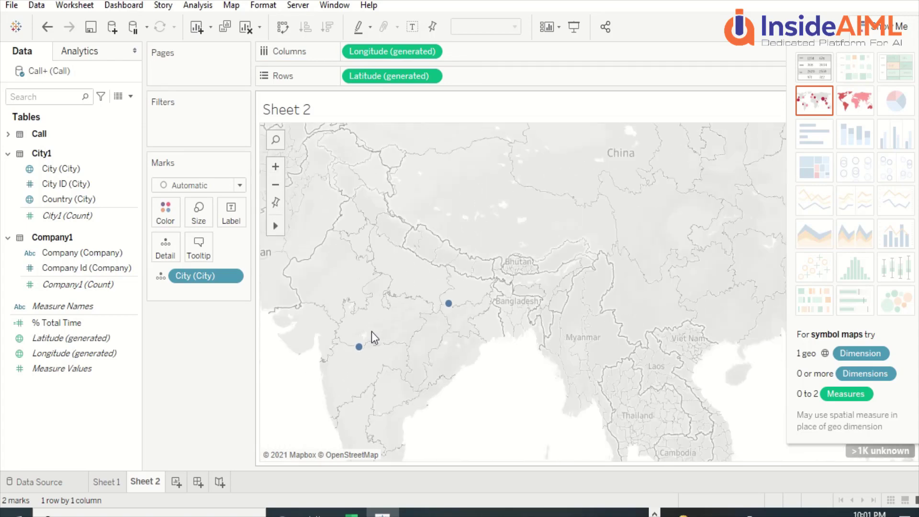
scroll(371, 332, down, 4)
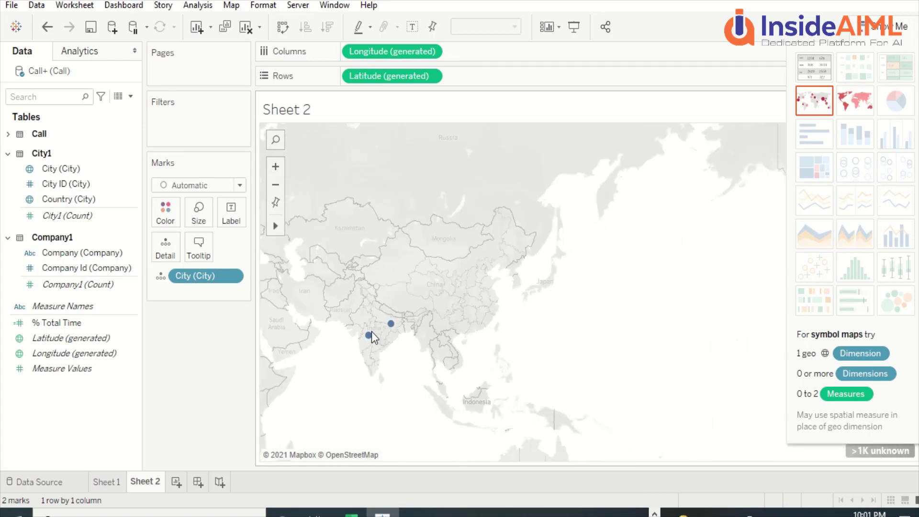
Step: Select the two city marks in India on the map and examine their surroundings
drag(349, 323, 477, 231)
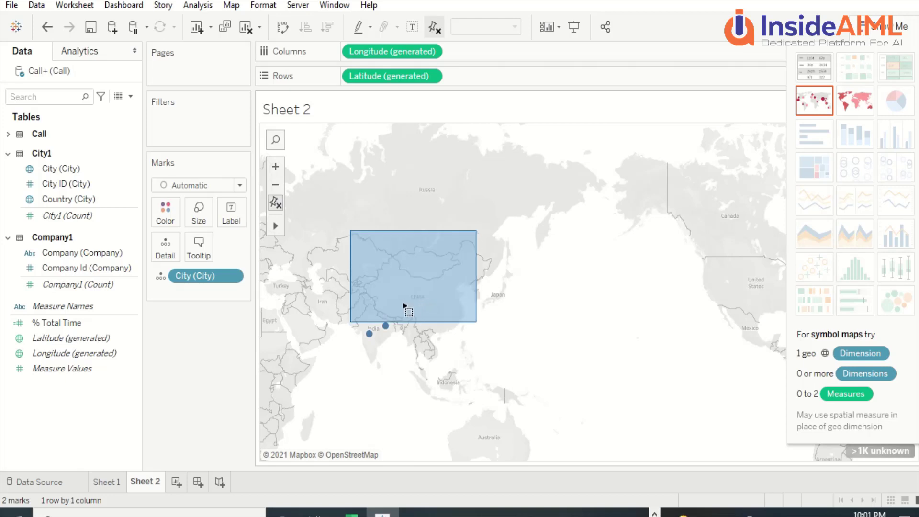
drag(344, 312, 447, 374)
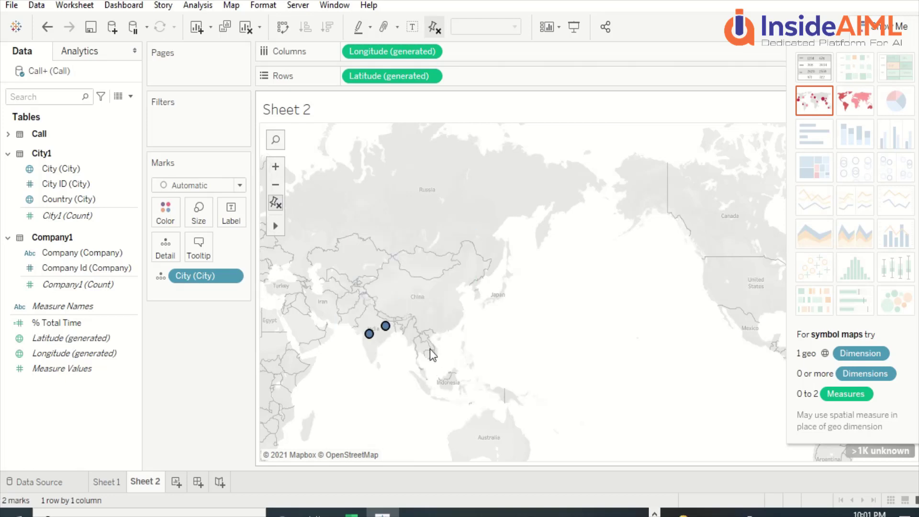
scroll(419, 341, up, 3)
drag(396, 330, 496, 303)
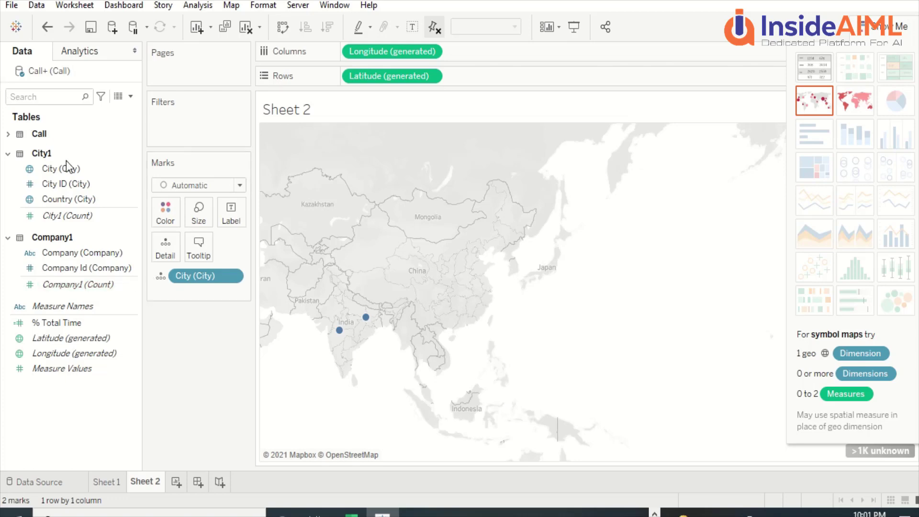
Step: Start a filter on City (City), review its General, Wildcard, Condition and Top options, and cancel it
drag(67, 170, 177, 131)
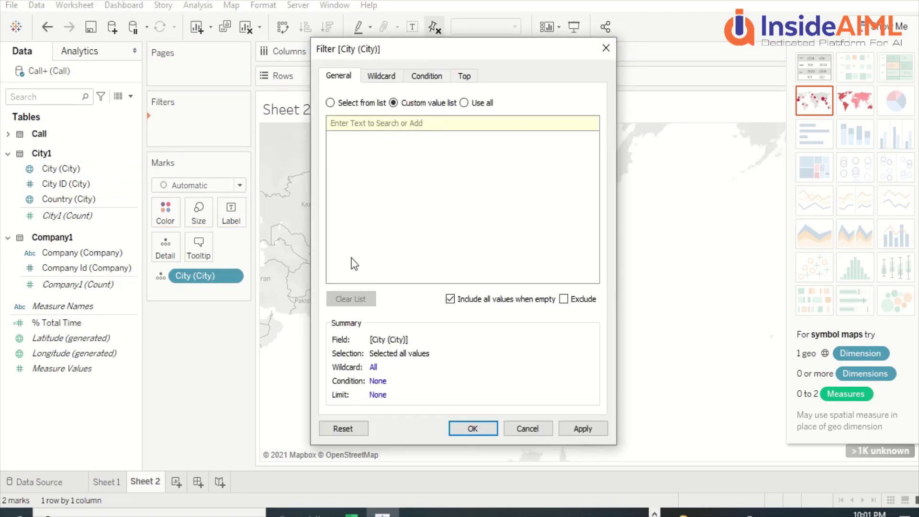
click(384, 74)
click(414, 76)
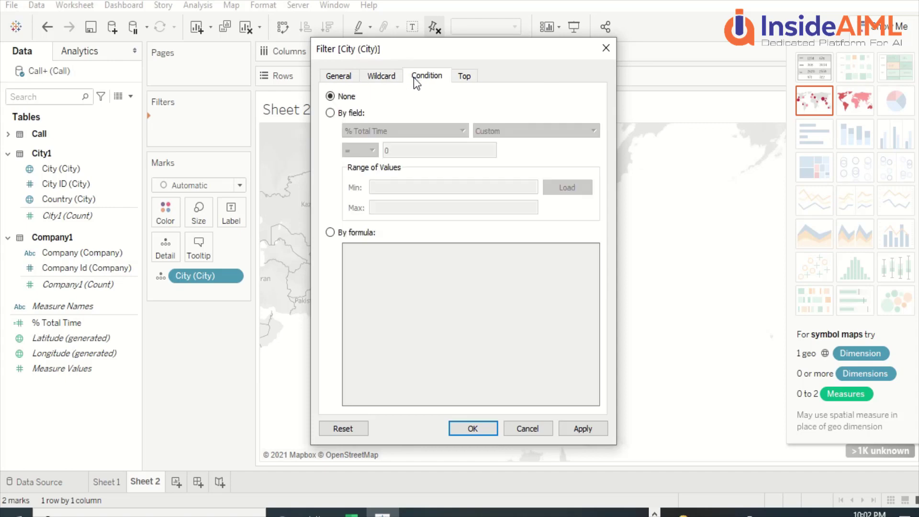
click(356, 76)
click(395, 78)
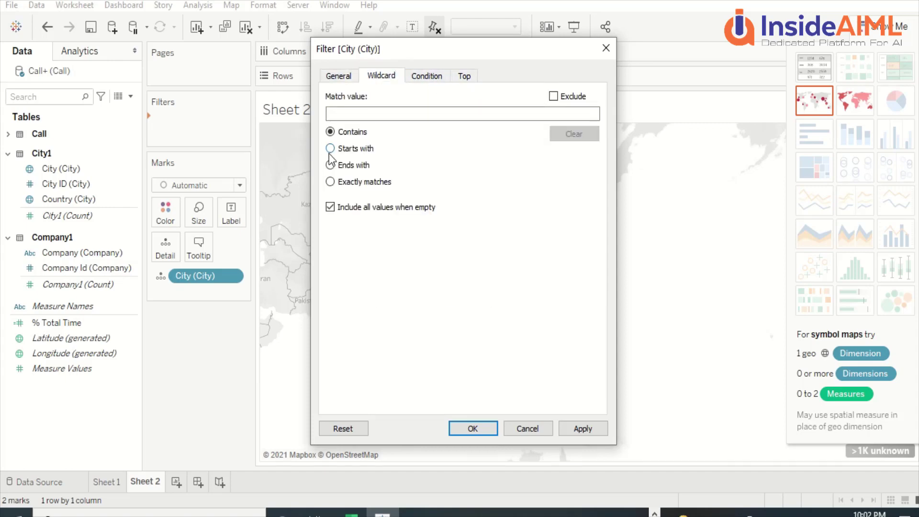
click(331, 182)
click(426, 77)
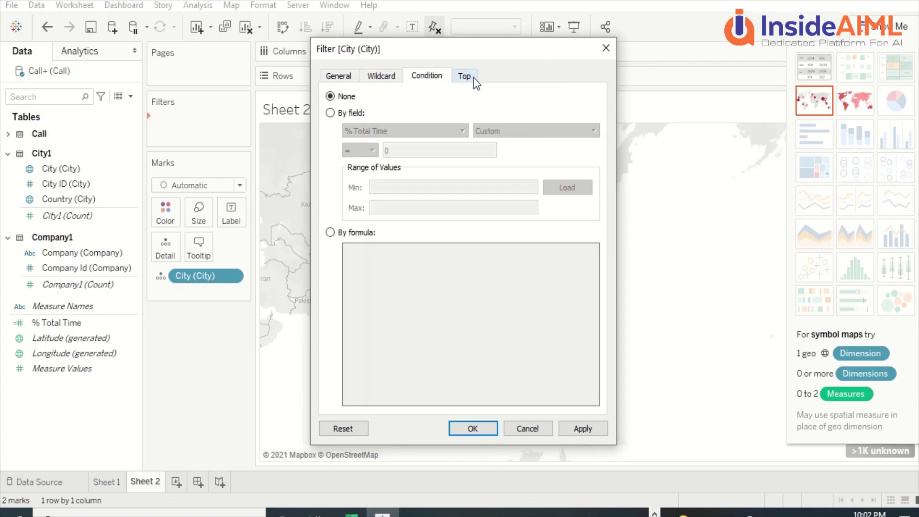
click(472, 76)
click(339, 75)
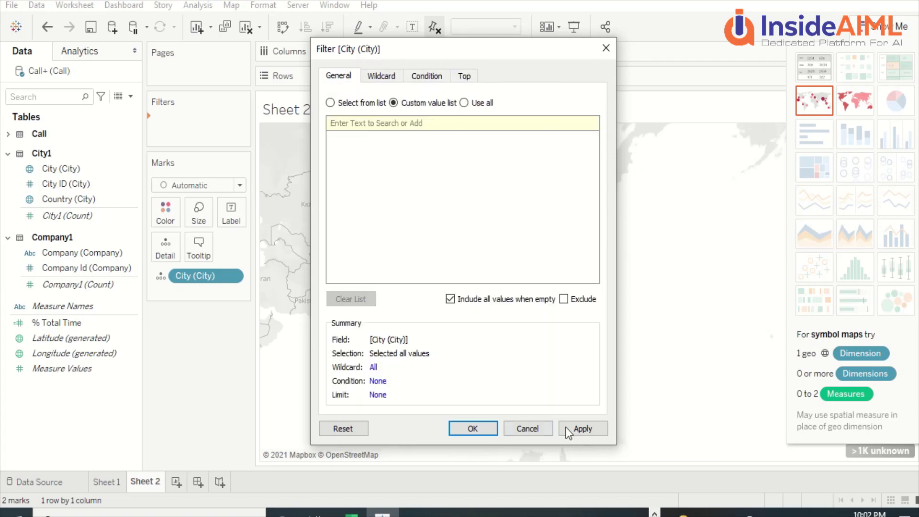
click(544, 425)
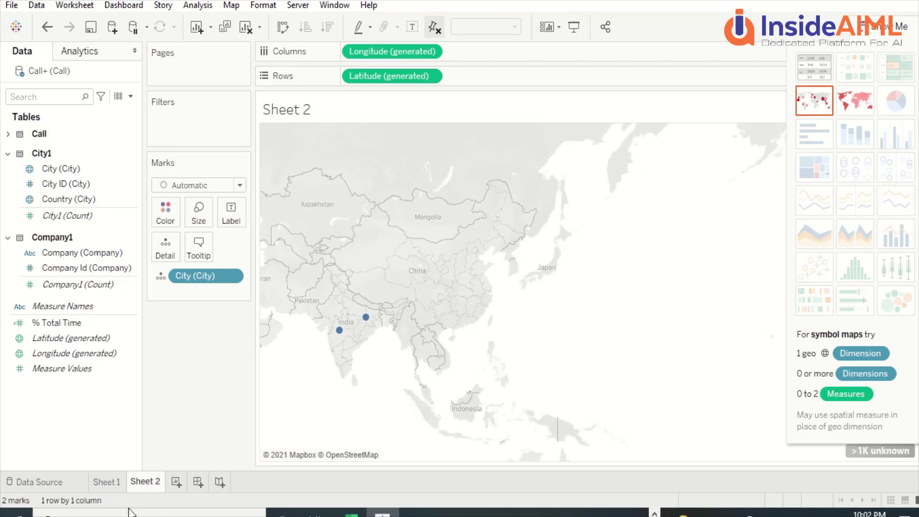
Step: Try stacked bars for the country measures on Sheet 1 and clear the sheet
click(109, 482)
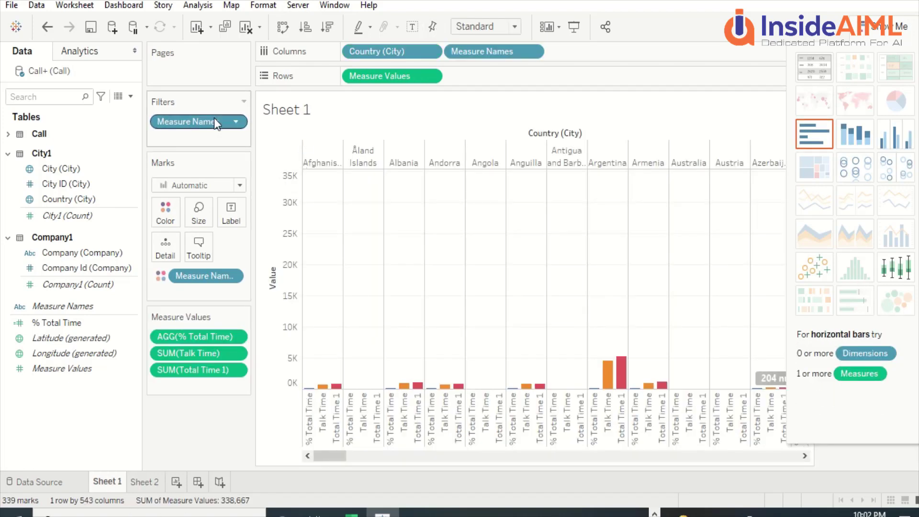
click(856, 134)
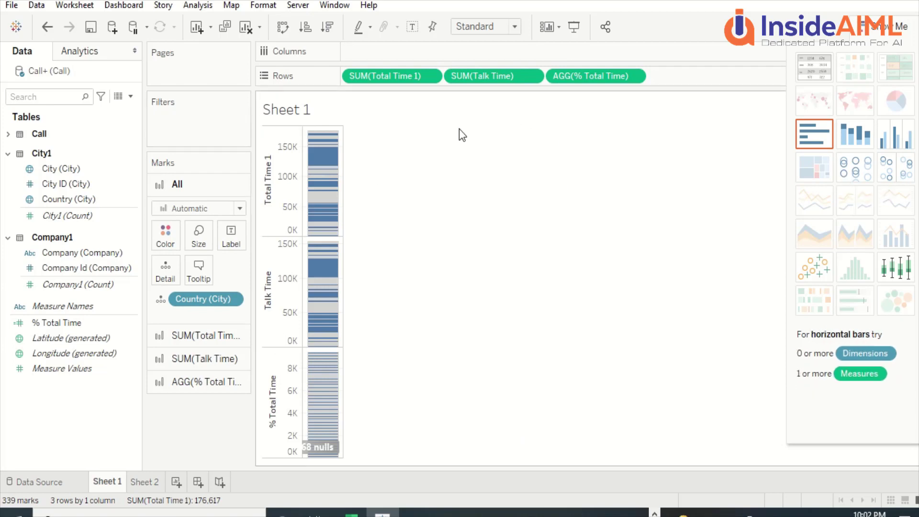
click(244, 28)
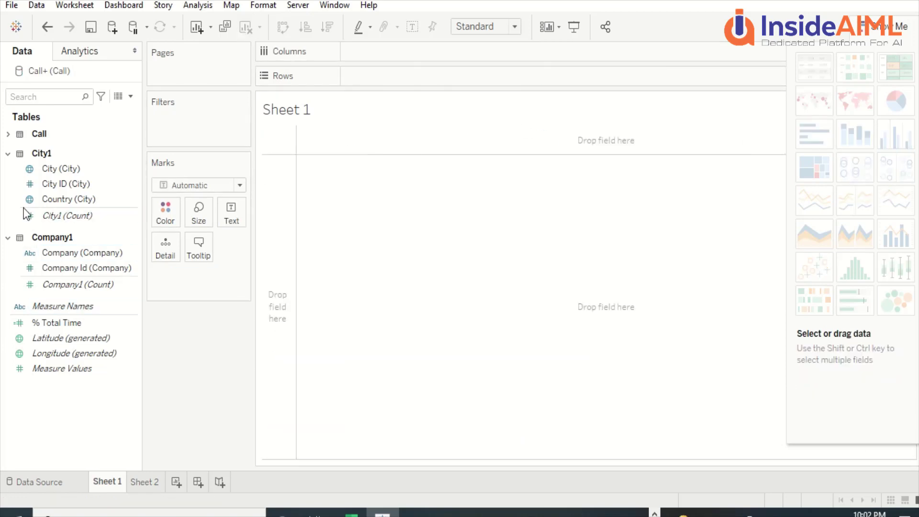
Step: Place the Name field from the Call table as rows in the empty Sheet 1 view
drag(56, 200, 31, 215)
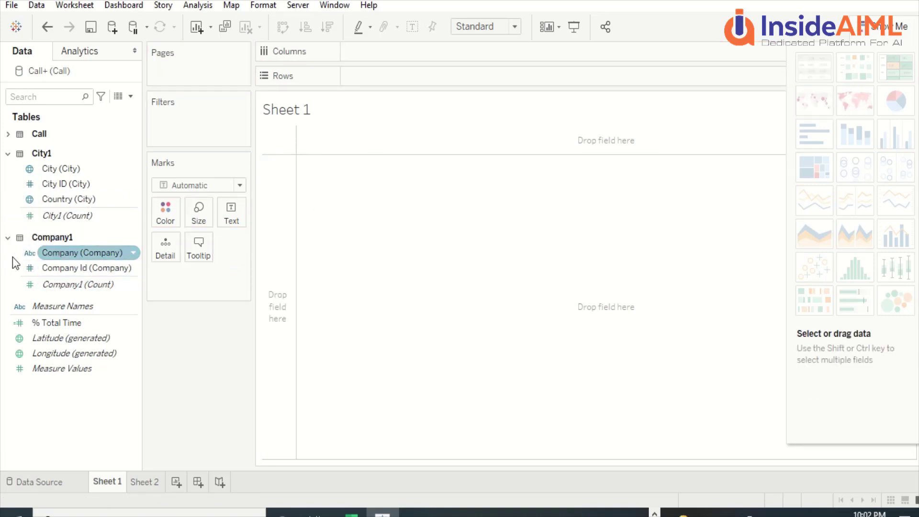
click(7, 134)
scroll(62, 239, down, 1)
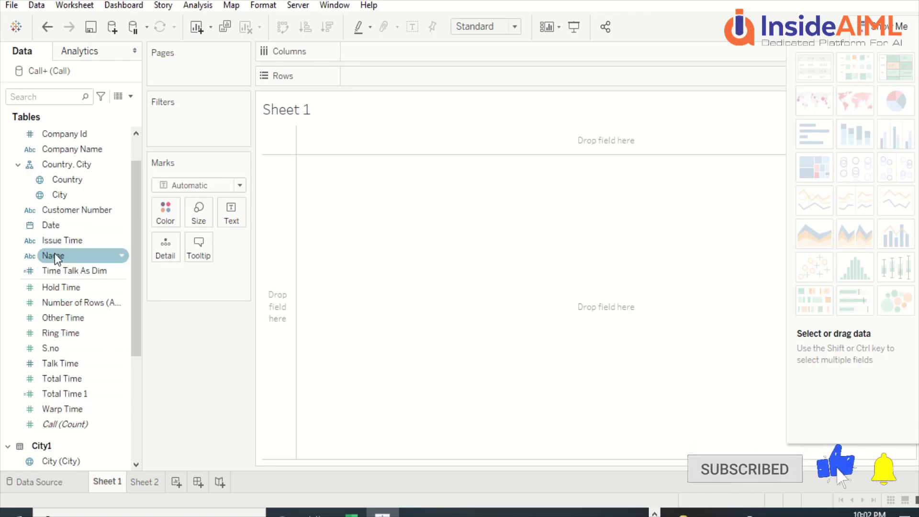
mouse_move(55, 254)
mouse_down()
mouse_move(403, 183)
mouse_move(357, 185)
mouse_up()
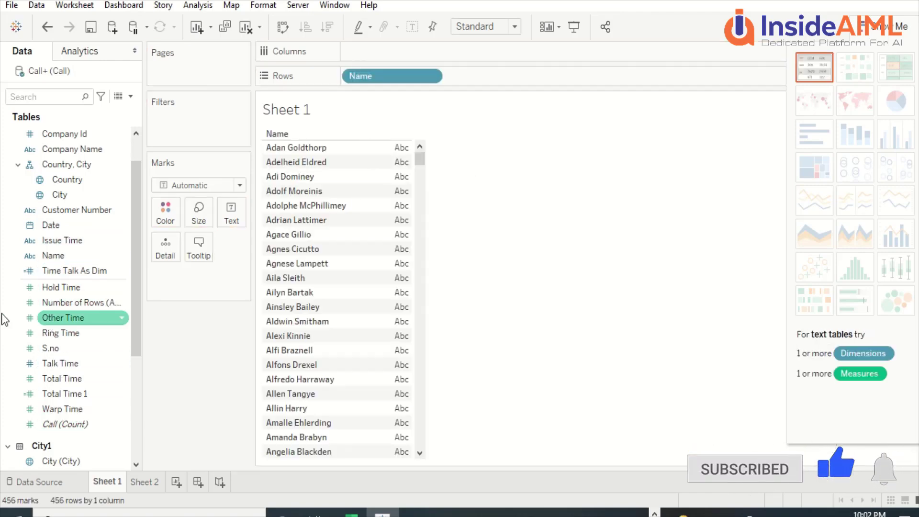
Step: Add Talk Time to the list of names so that it colours the marks
scroll(50, 349, down, 3)
drag(56, 319, 391, 165)
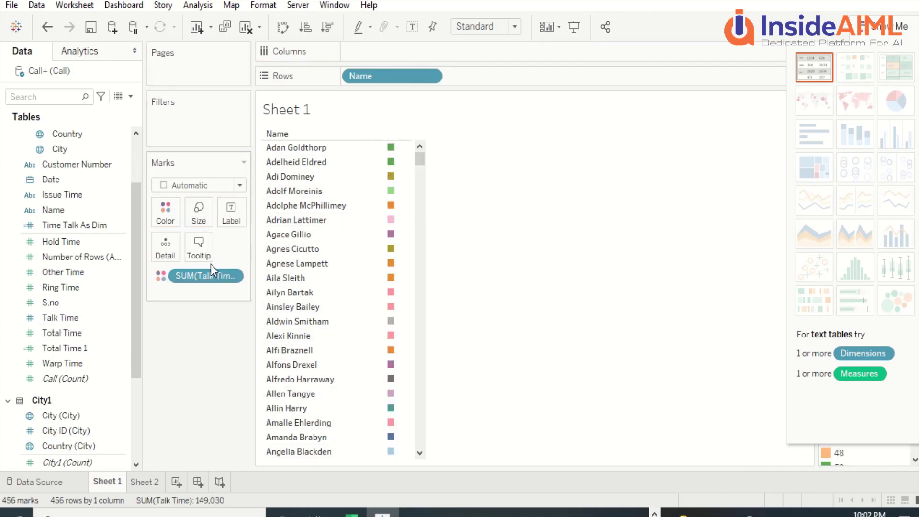
drag(203, 275, 393, 152)
Step: Add Total Time as mark detail and show Talk Time as text beside each name
double_click(56, 333)
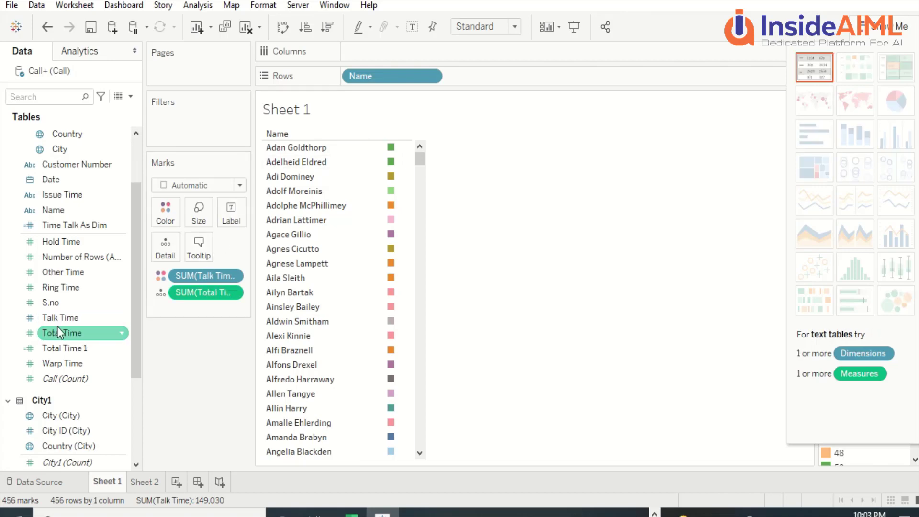
drag(60, 321, 231, 213)
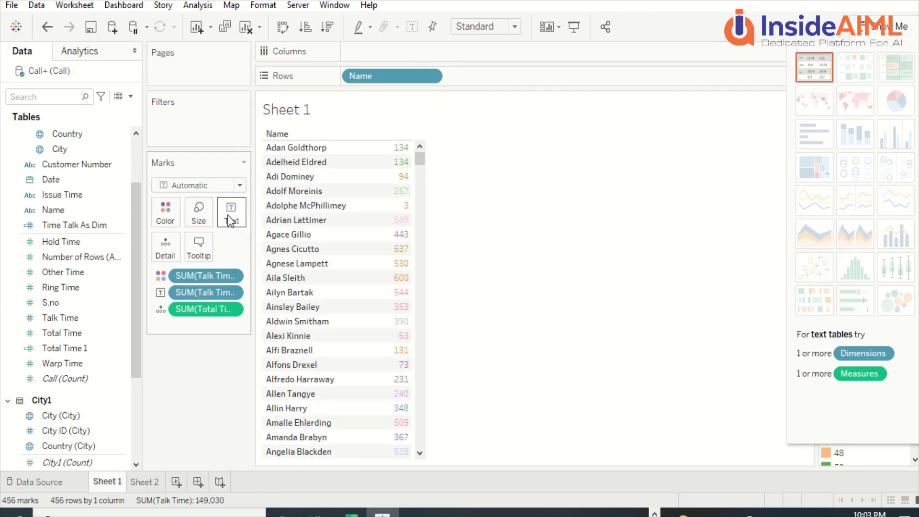
mouse_move(396, 153)
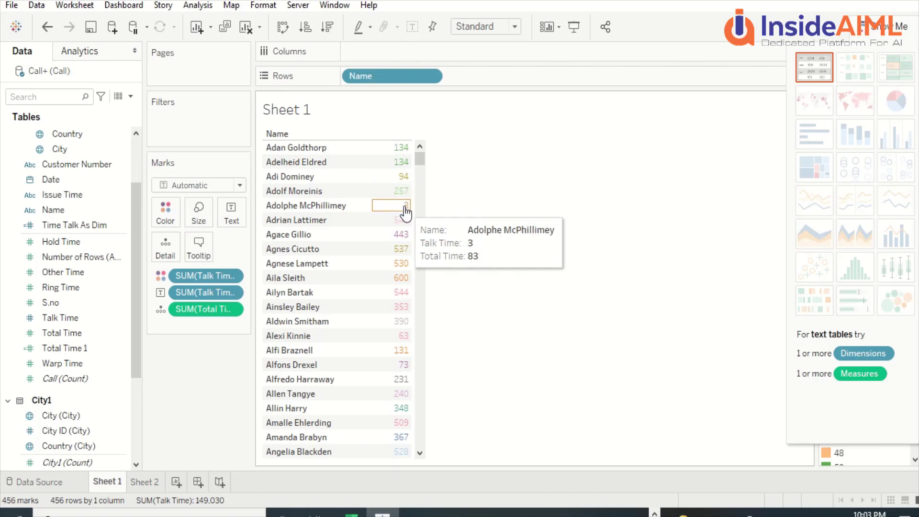
Step: Look through the data fields further down, past the City1 and Company1 tables
scroll(28, 316, down, 5)
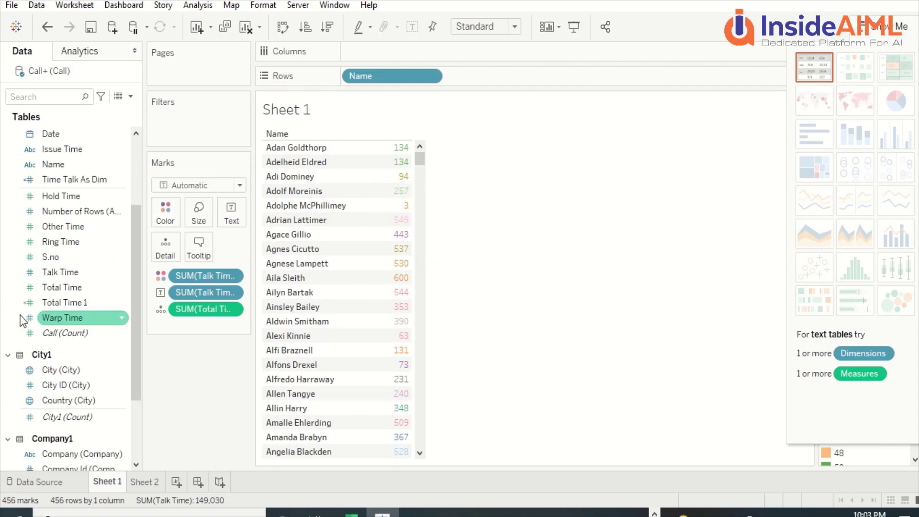
scroll(28, 319, down, 2)
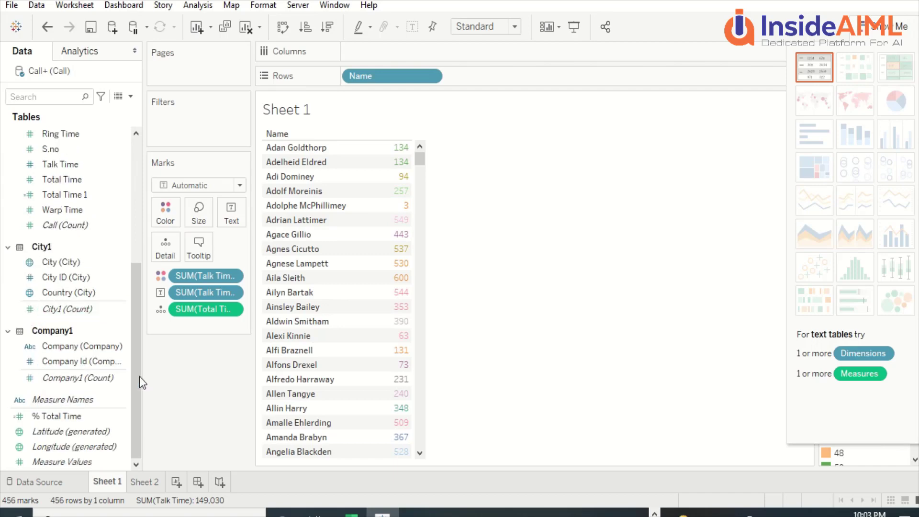